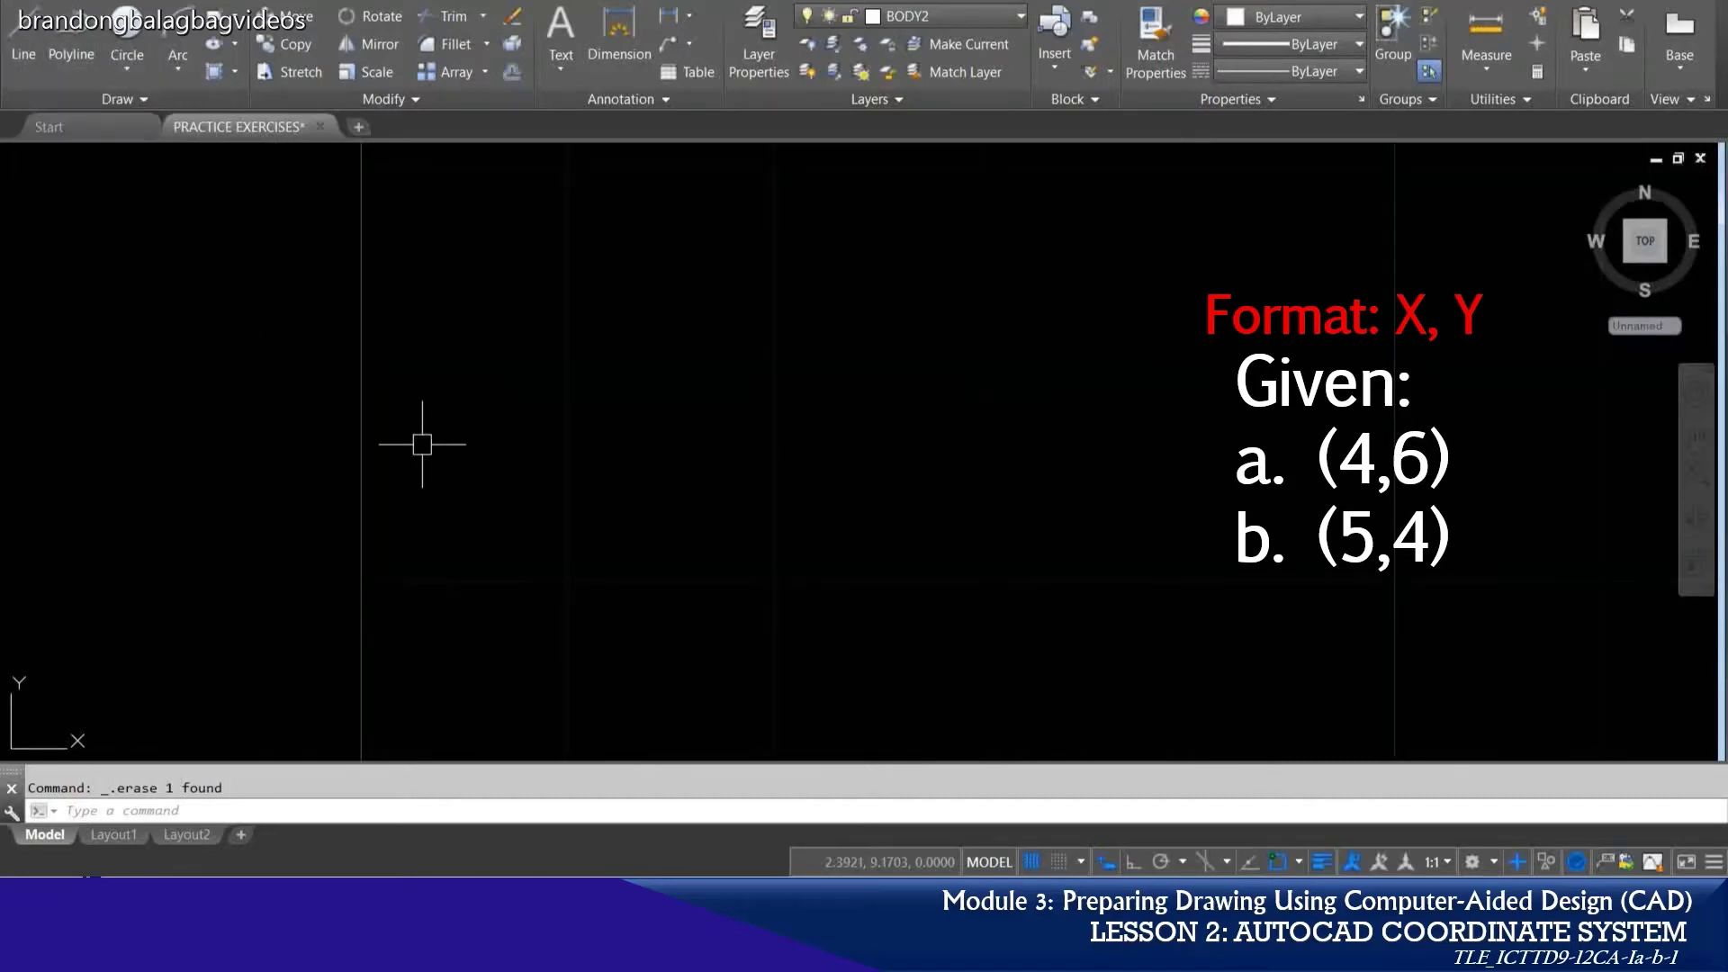
Step: Draw a line with its first point at 4,6 and its next point entered as 5,4, and erase that line
type("L")
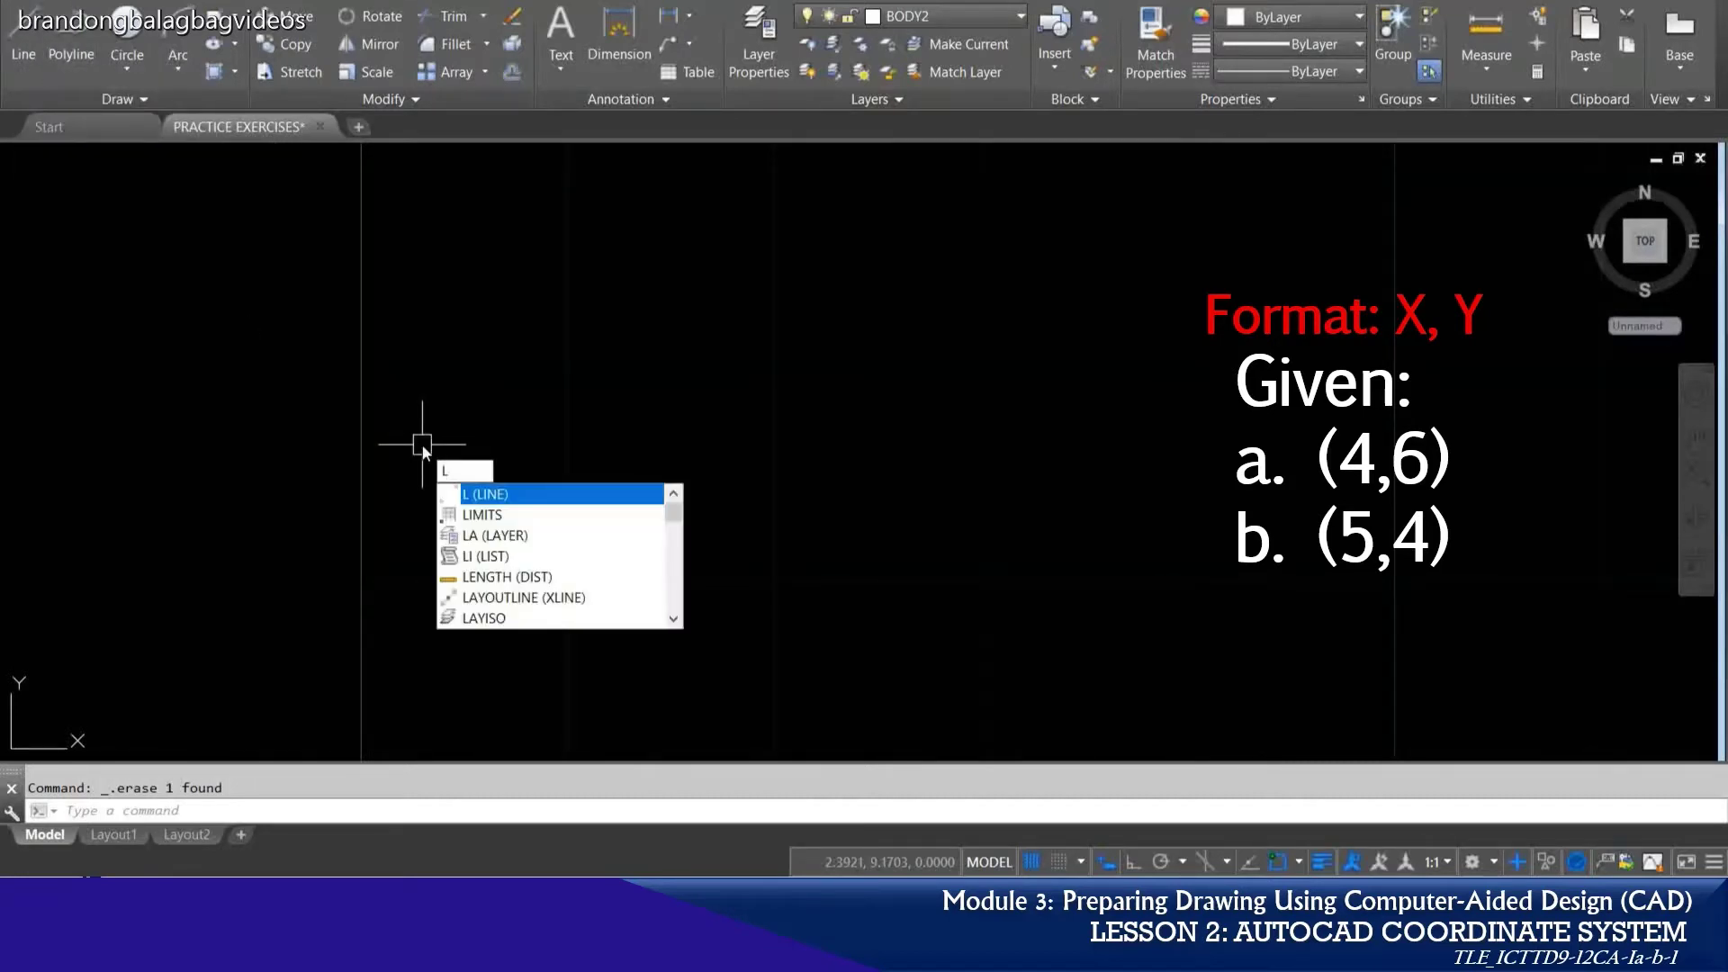
key("Return")
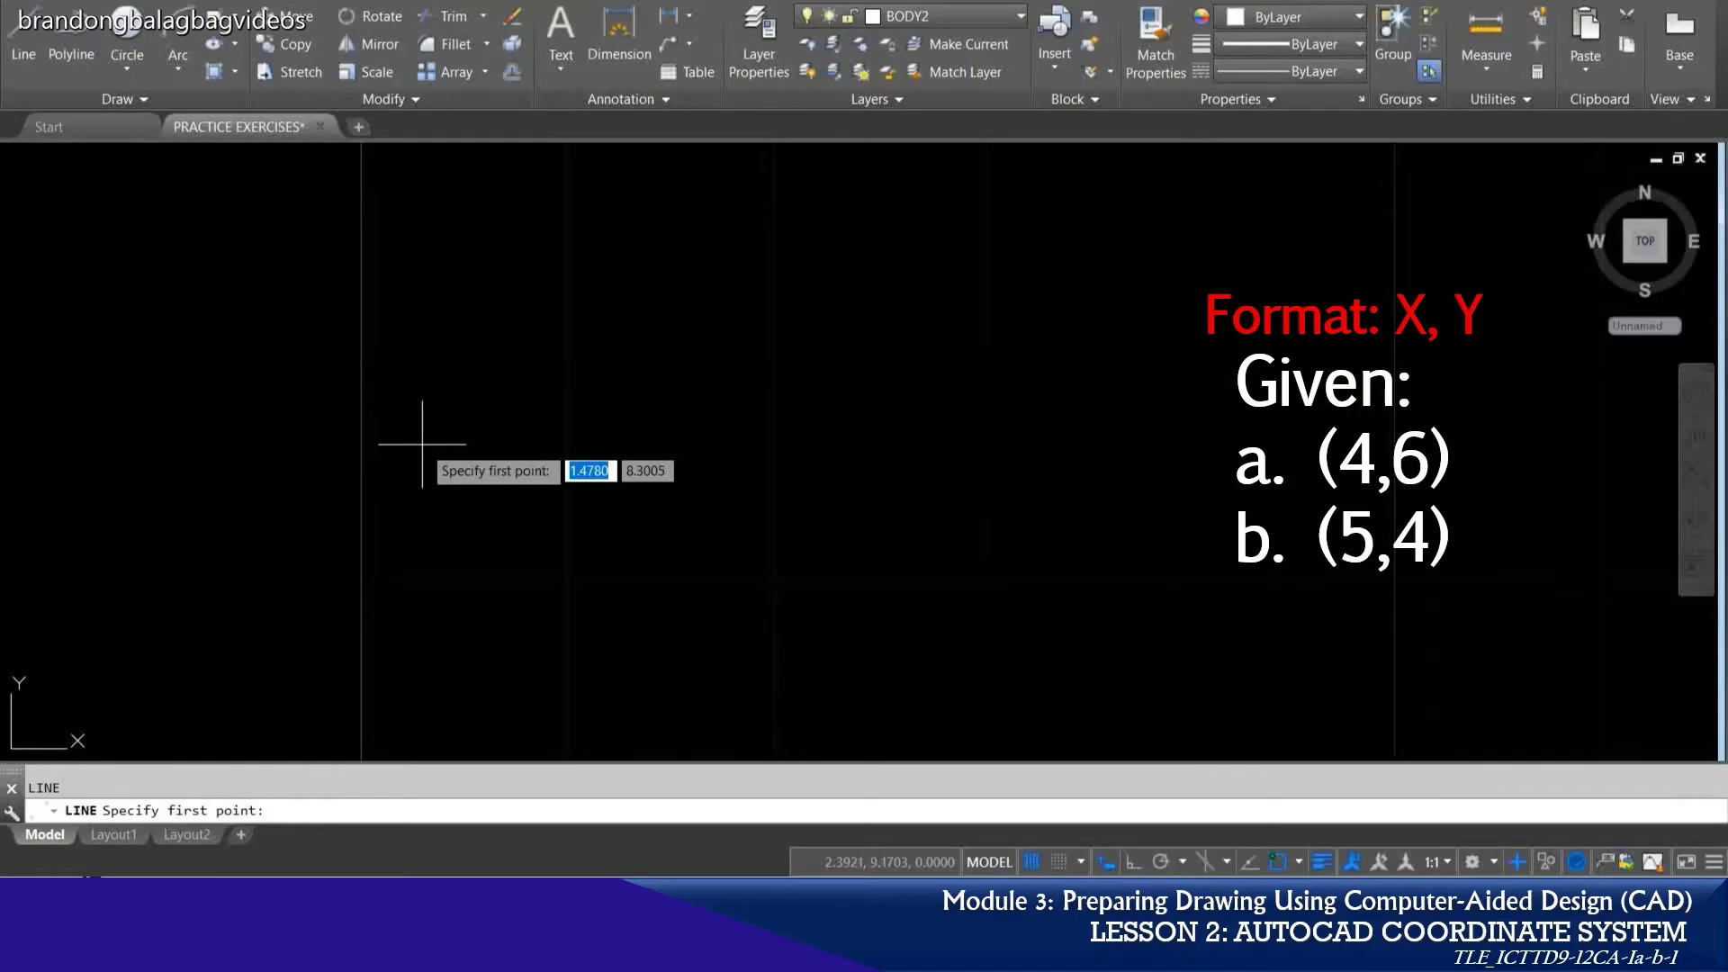
type("4,")
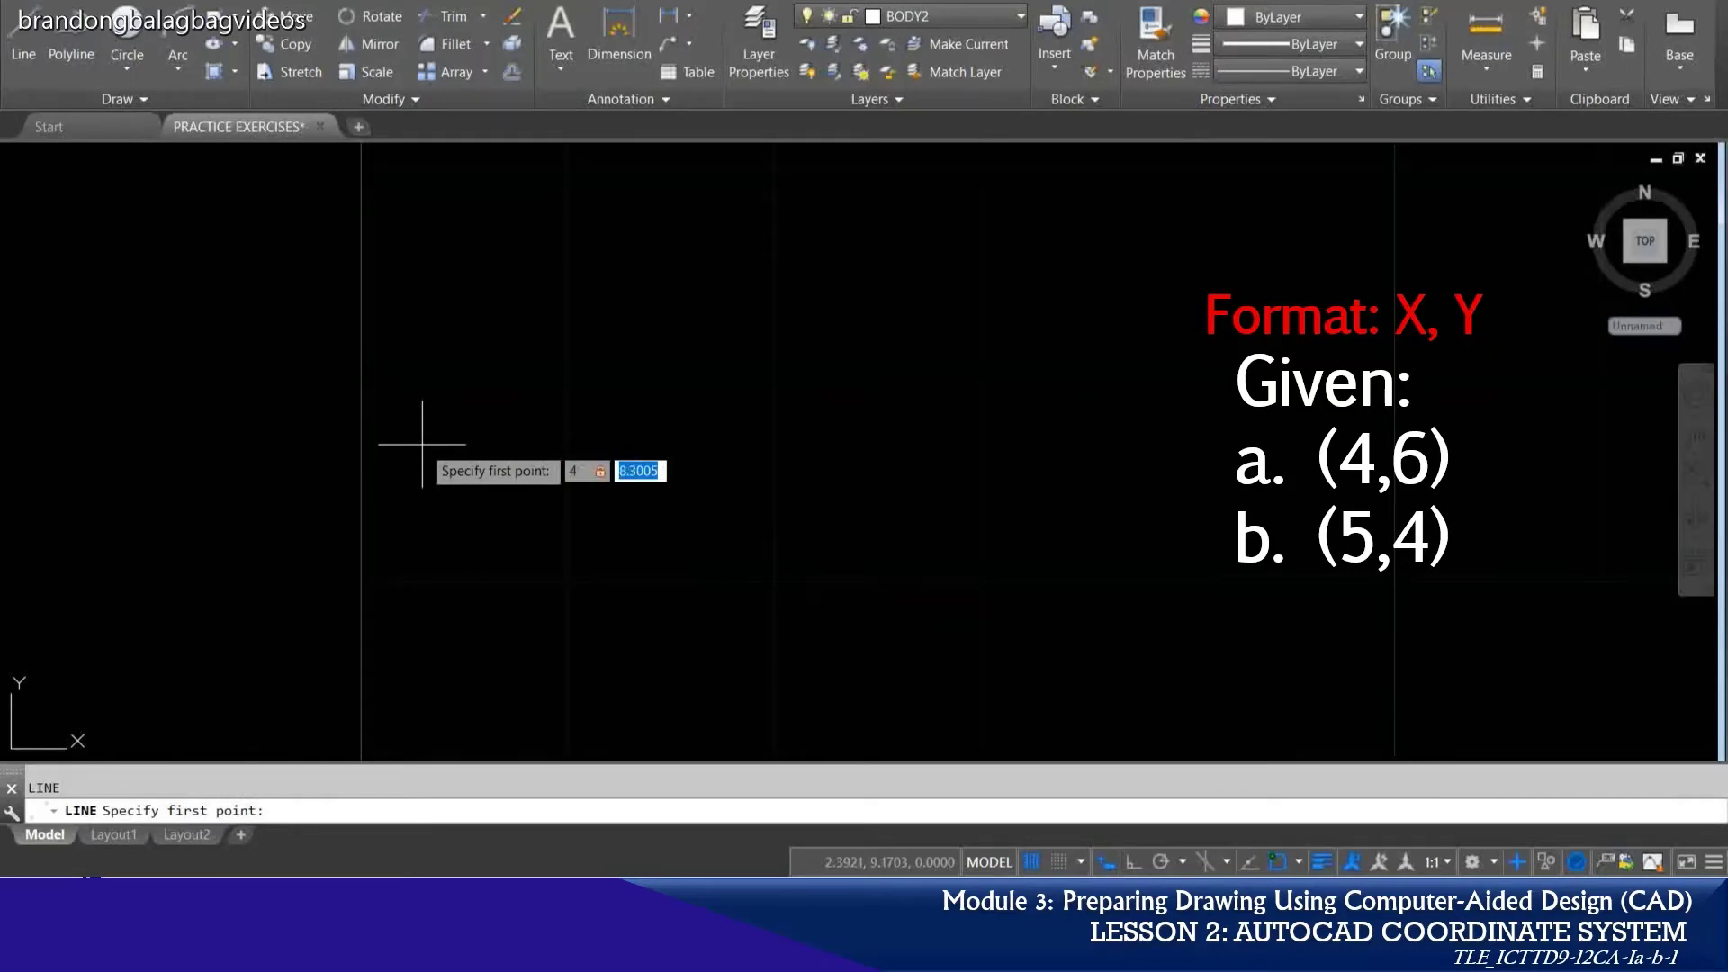
type("6")
key("Return")
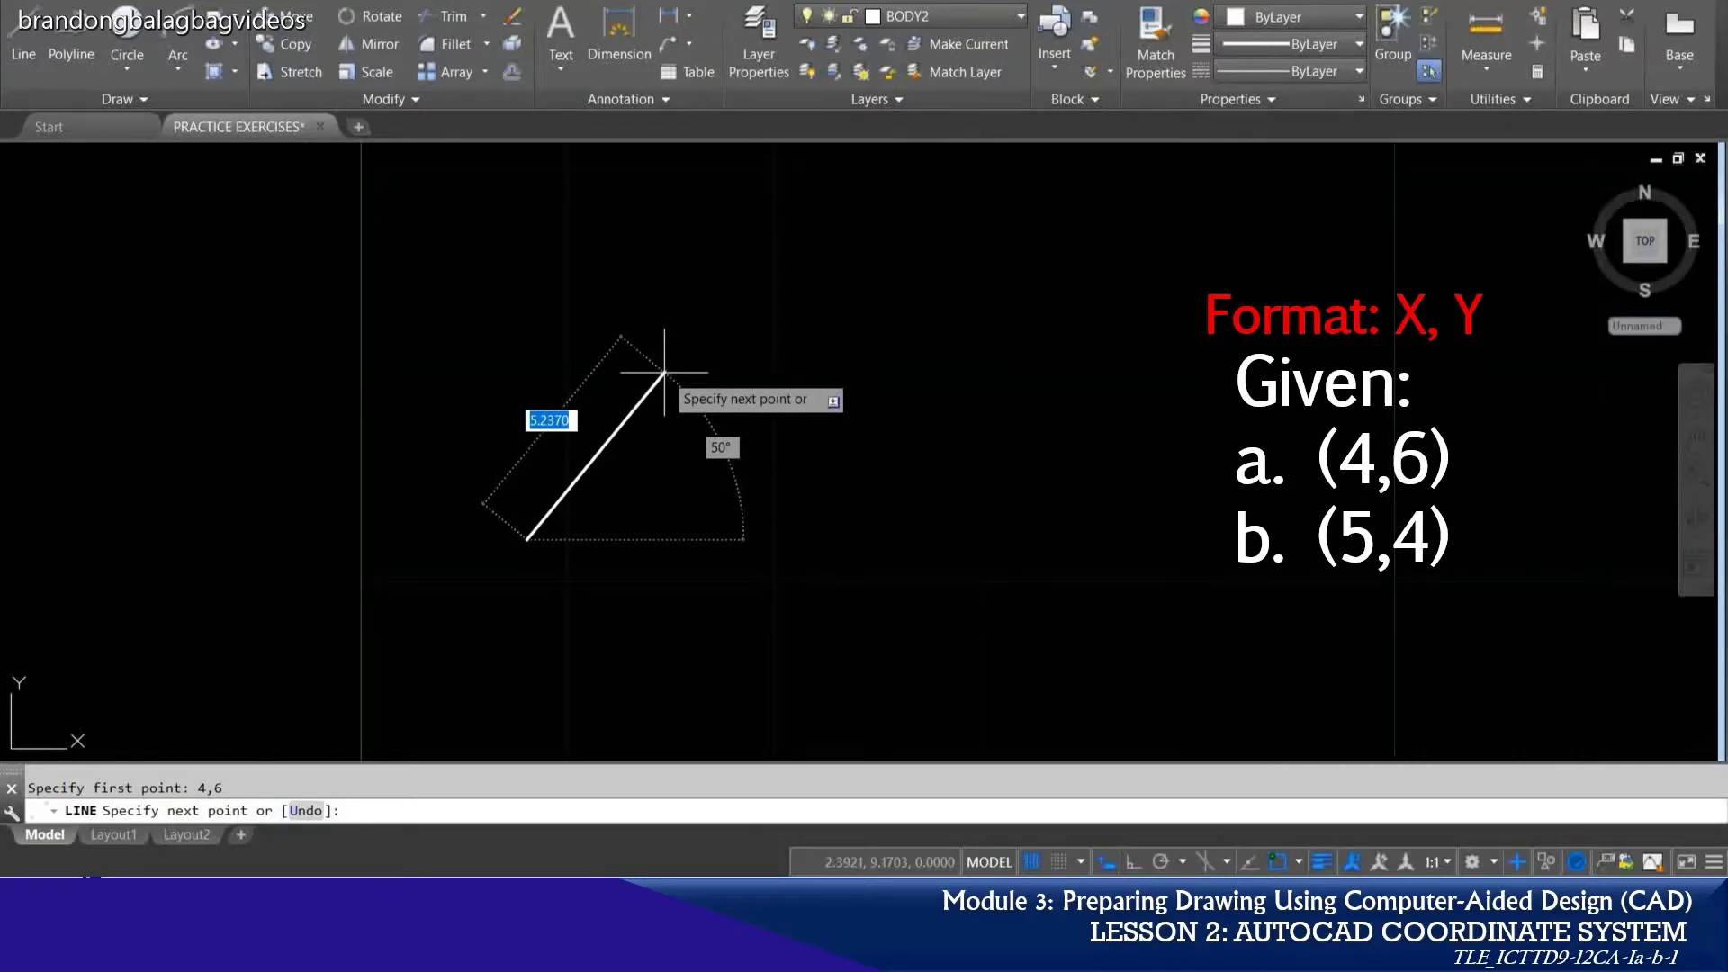
type("5,")
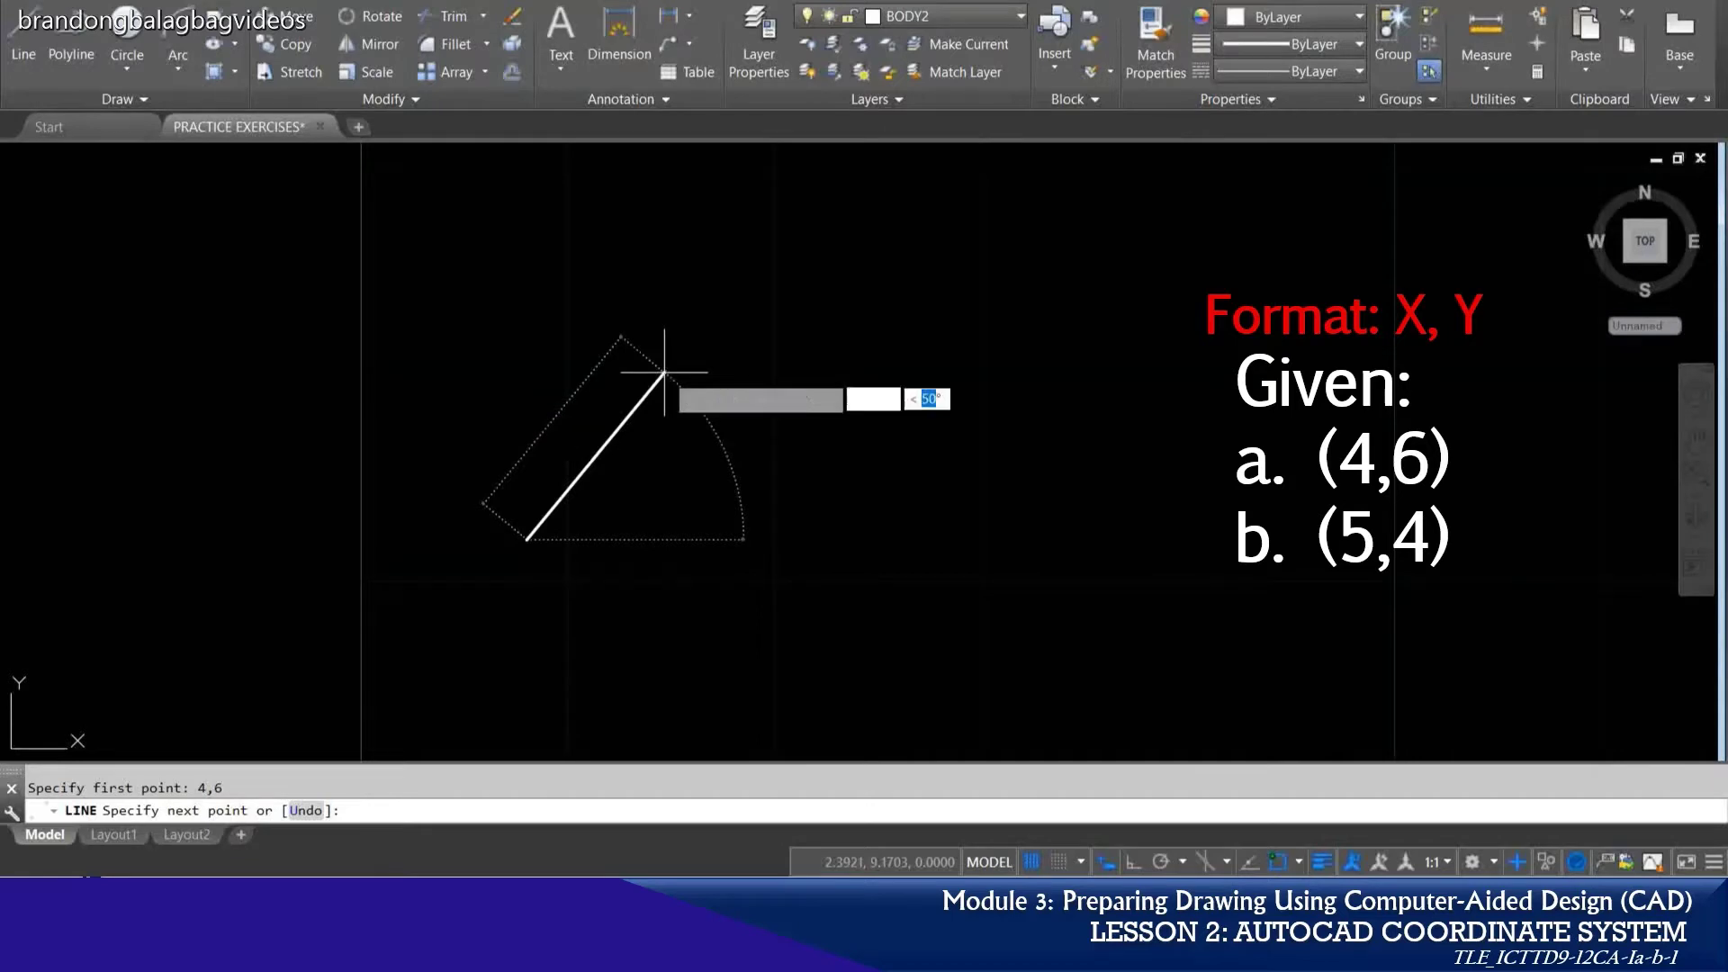
type("4")
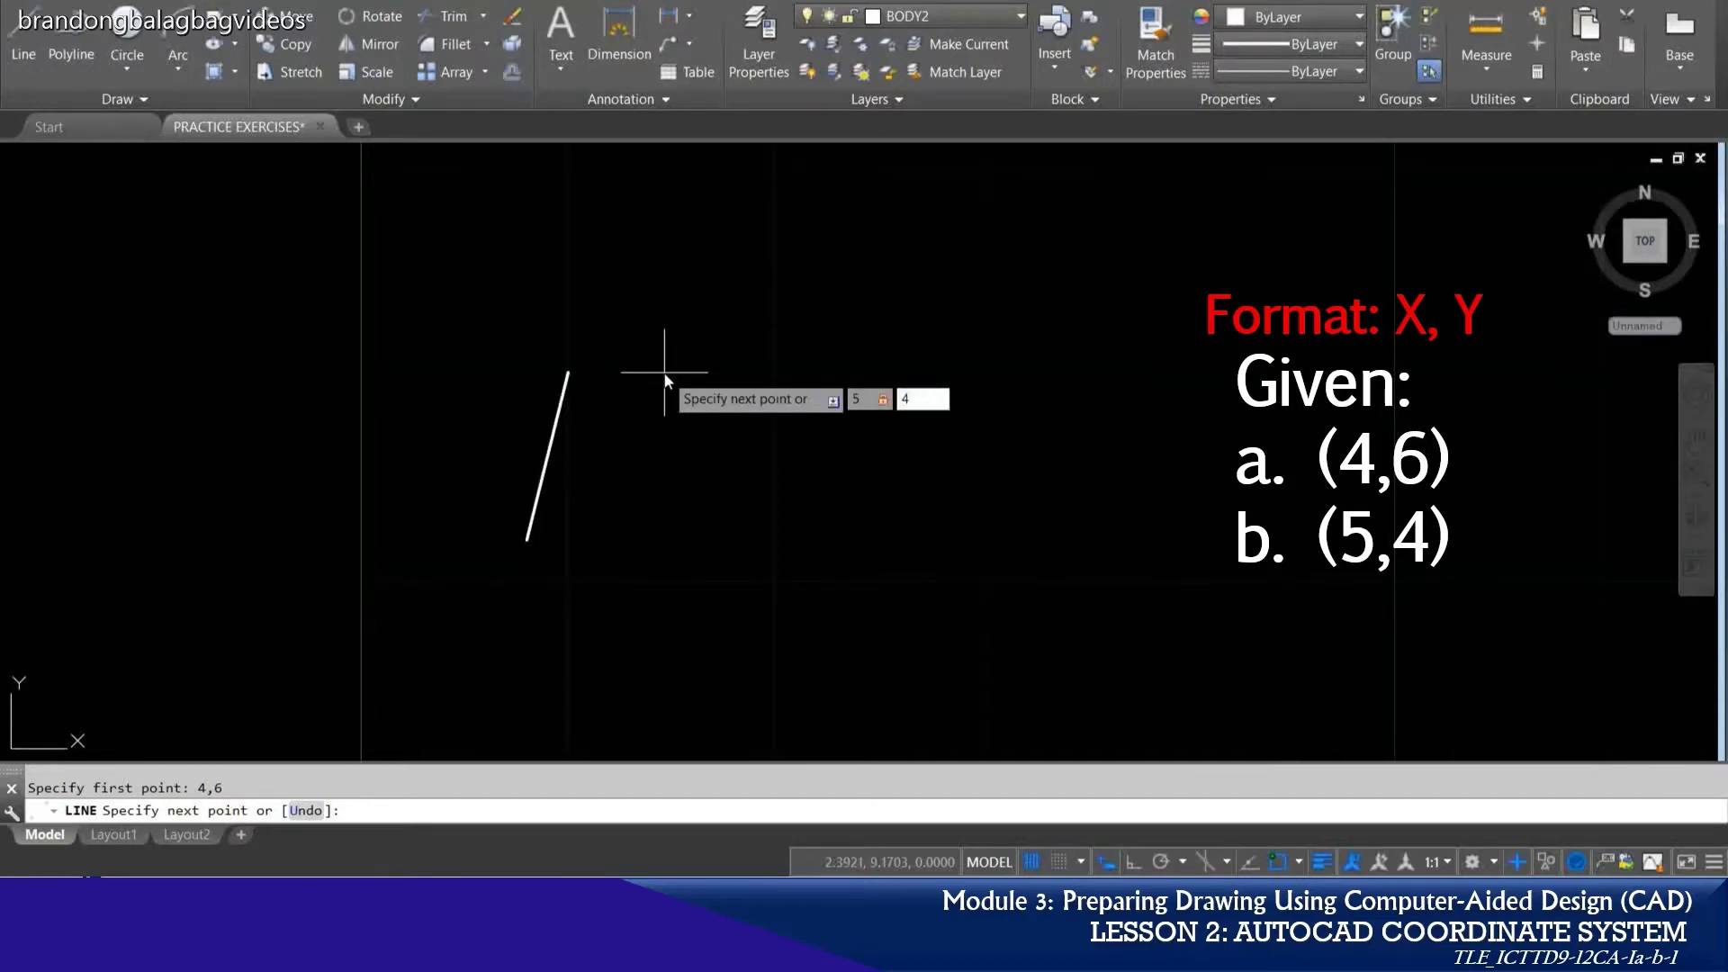
key("Return")
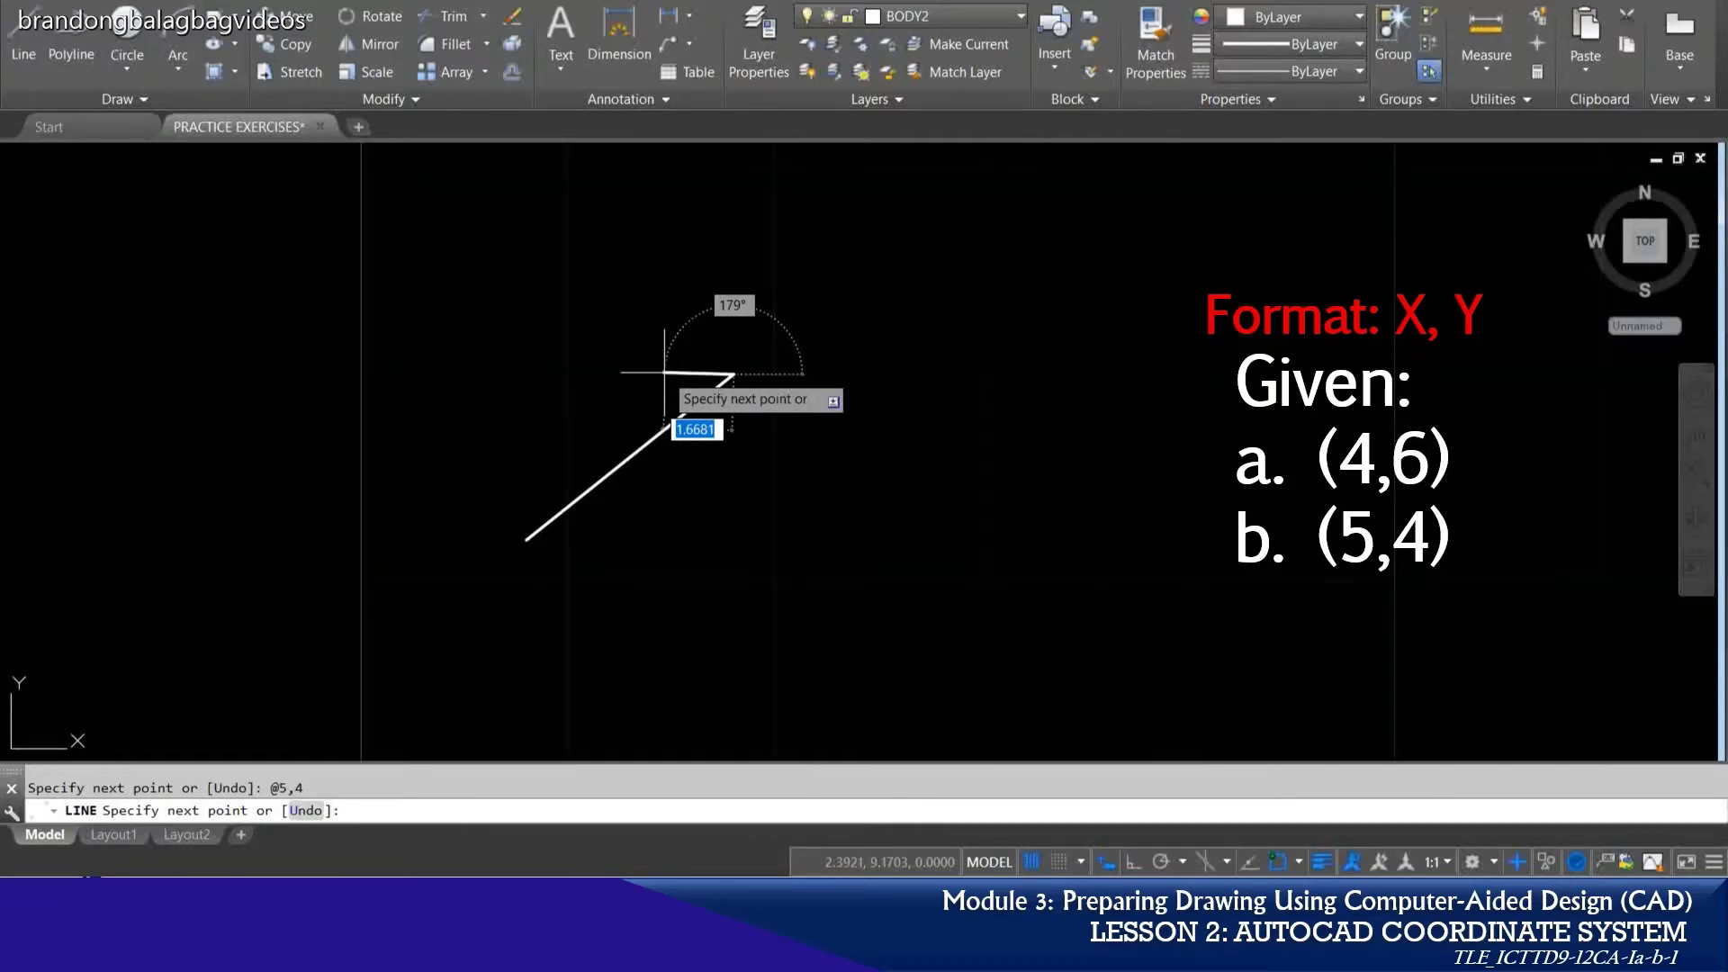
key("Escape")
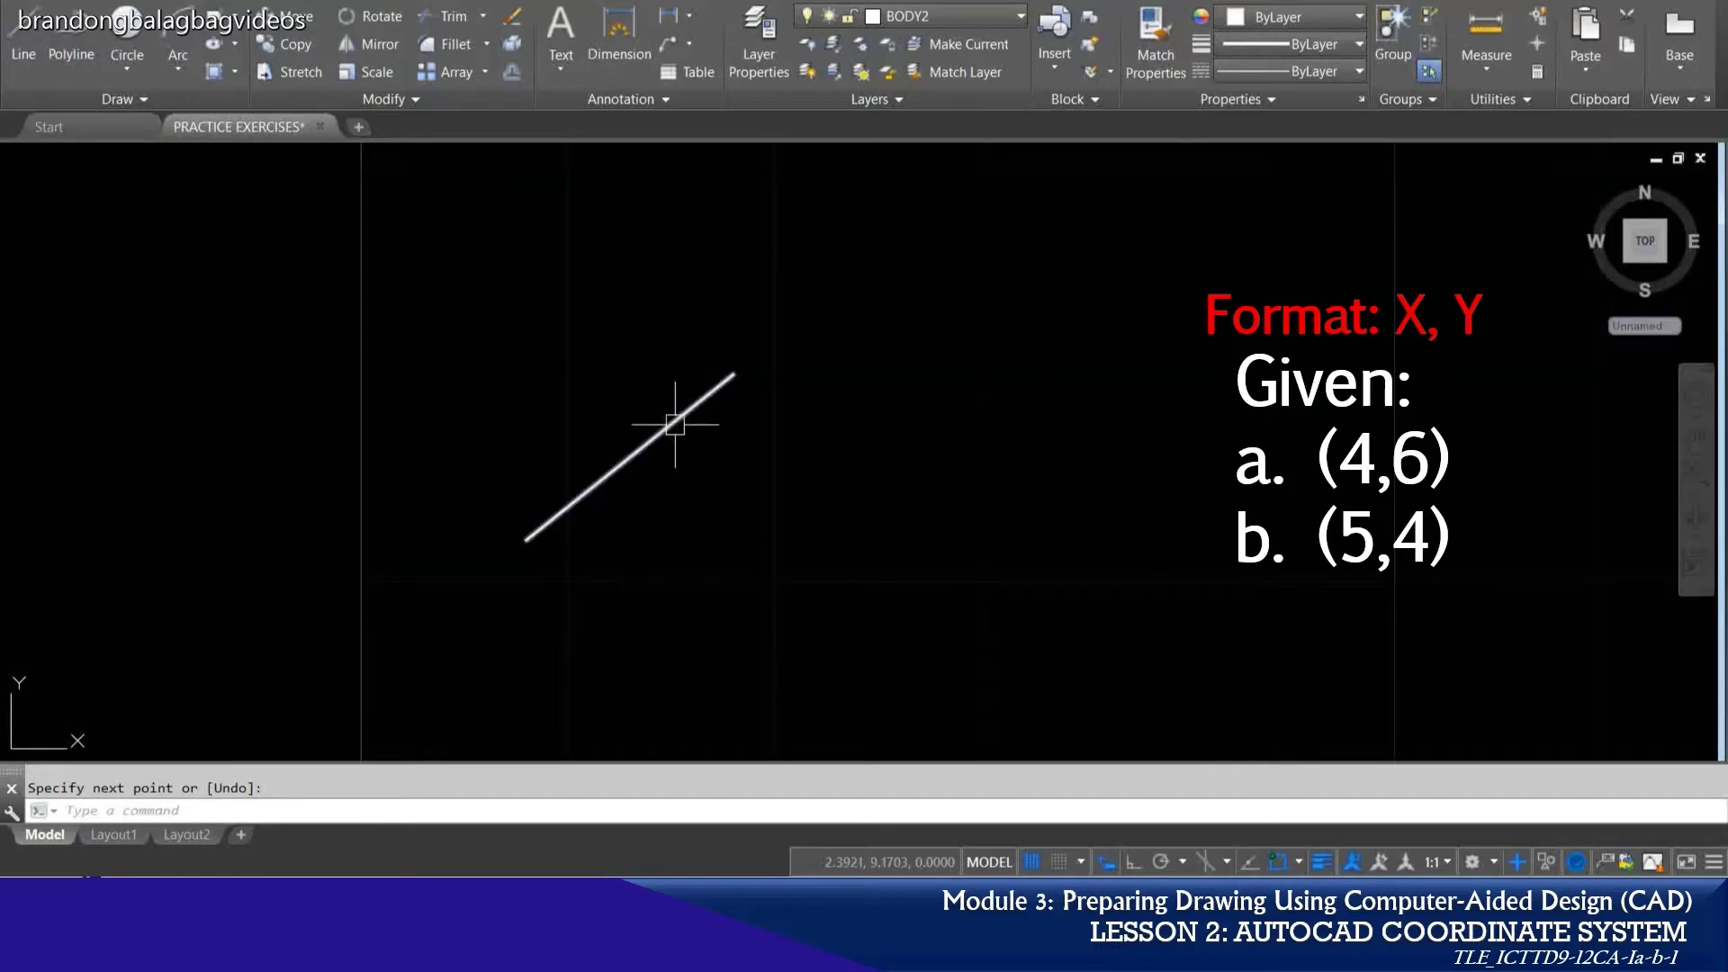
left_click(696, 408)
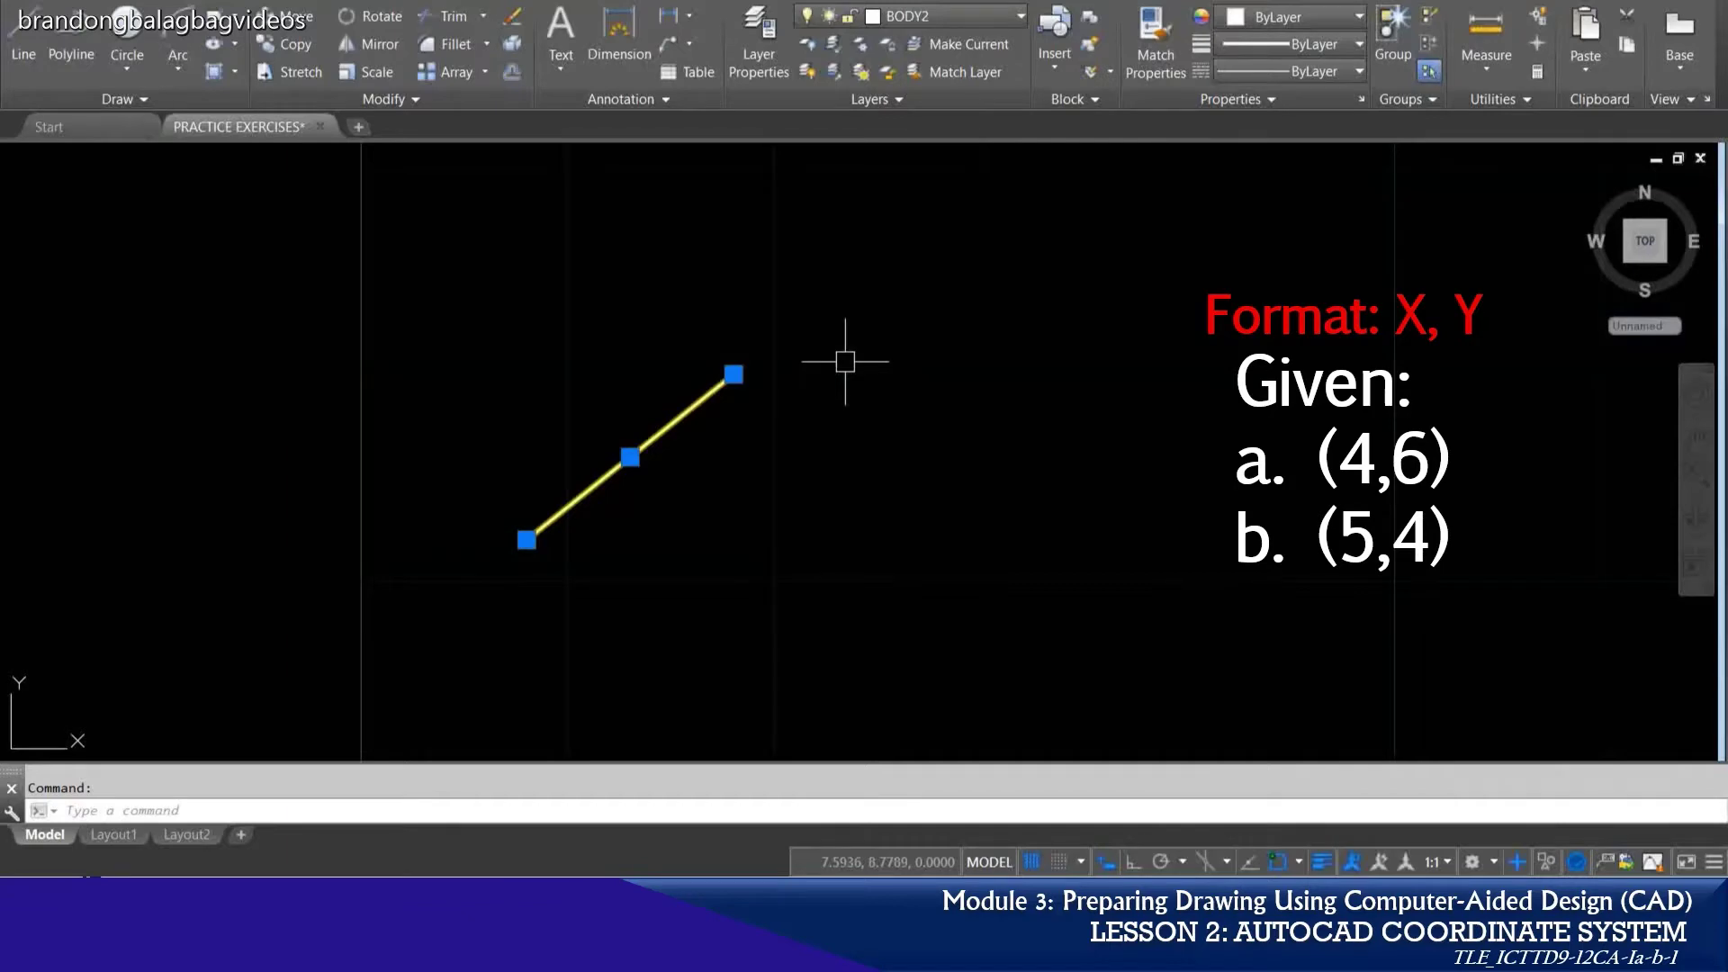
key("Delete")
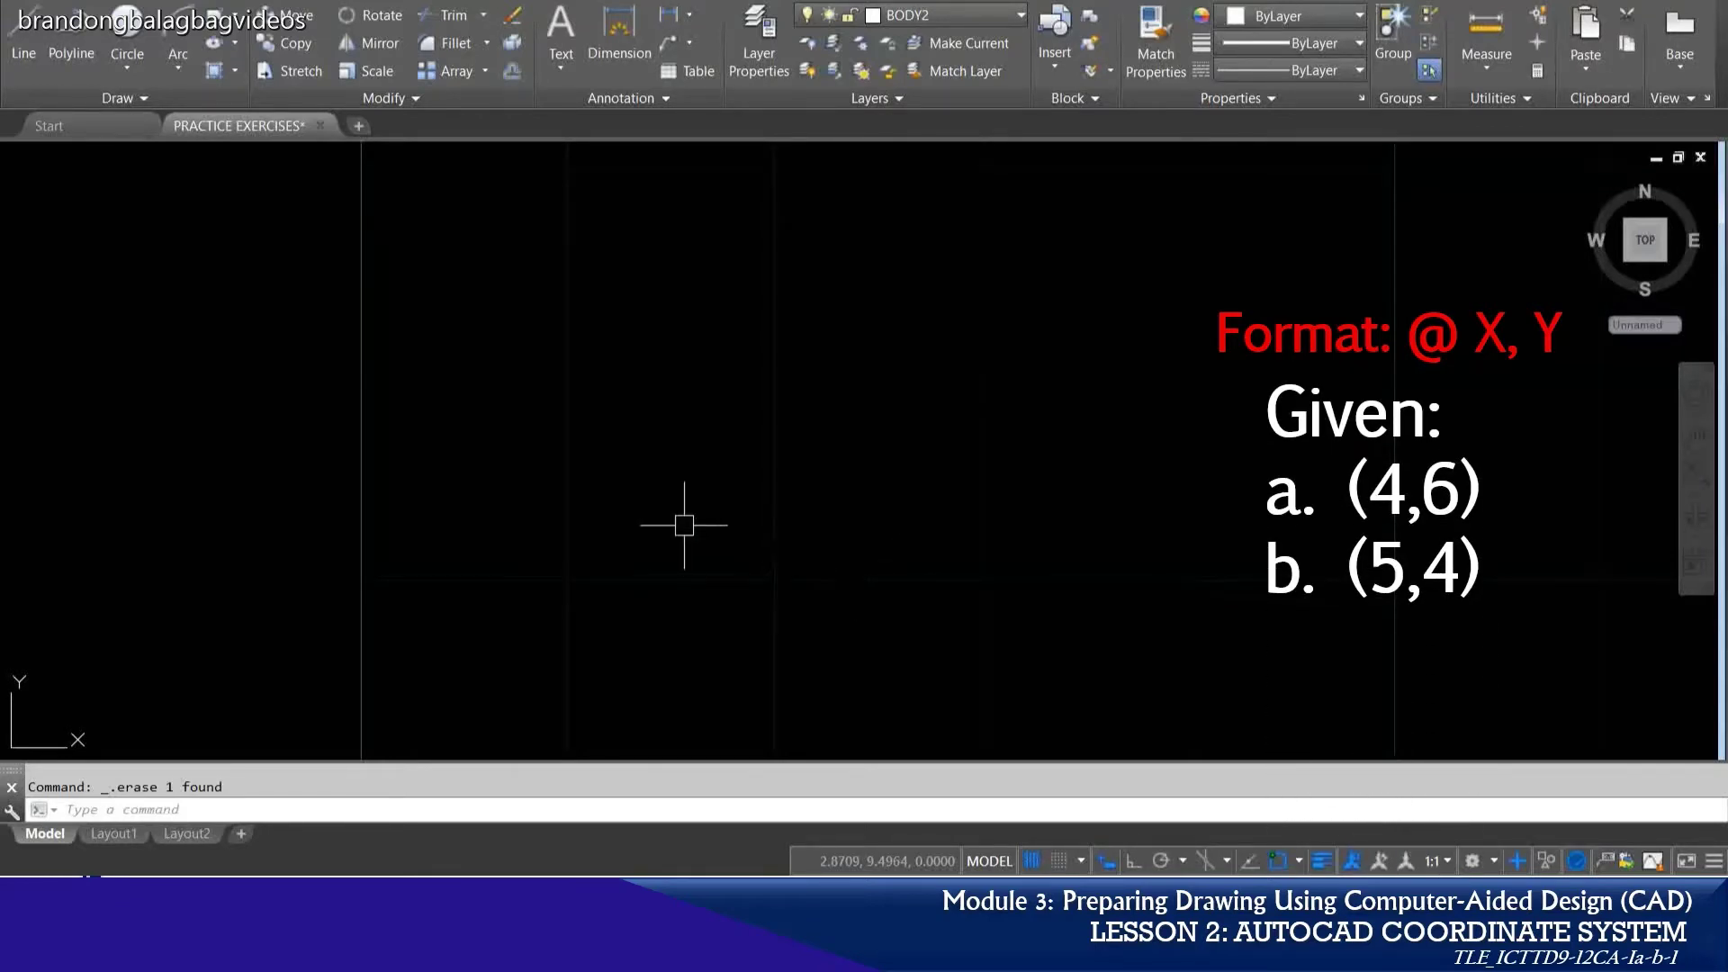
Step: Draw a line starting at 4,6 and ending at the relative rectangular coordinate @5,4
type("l")
key("Return")
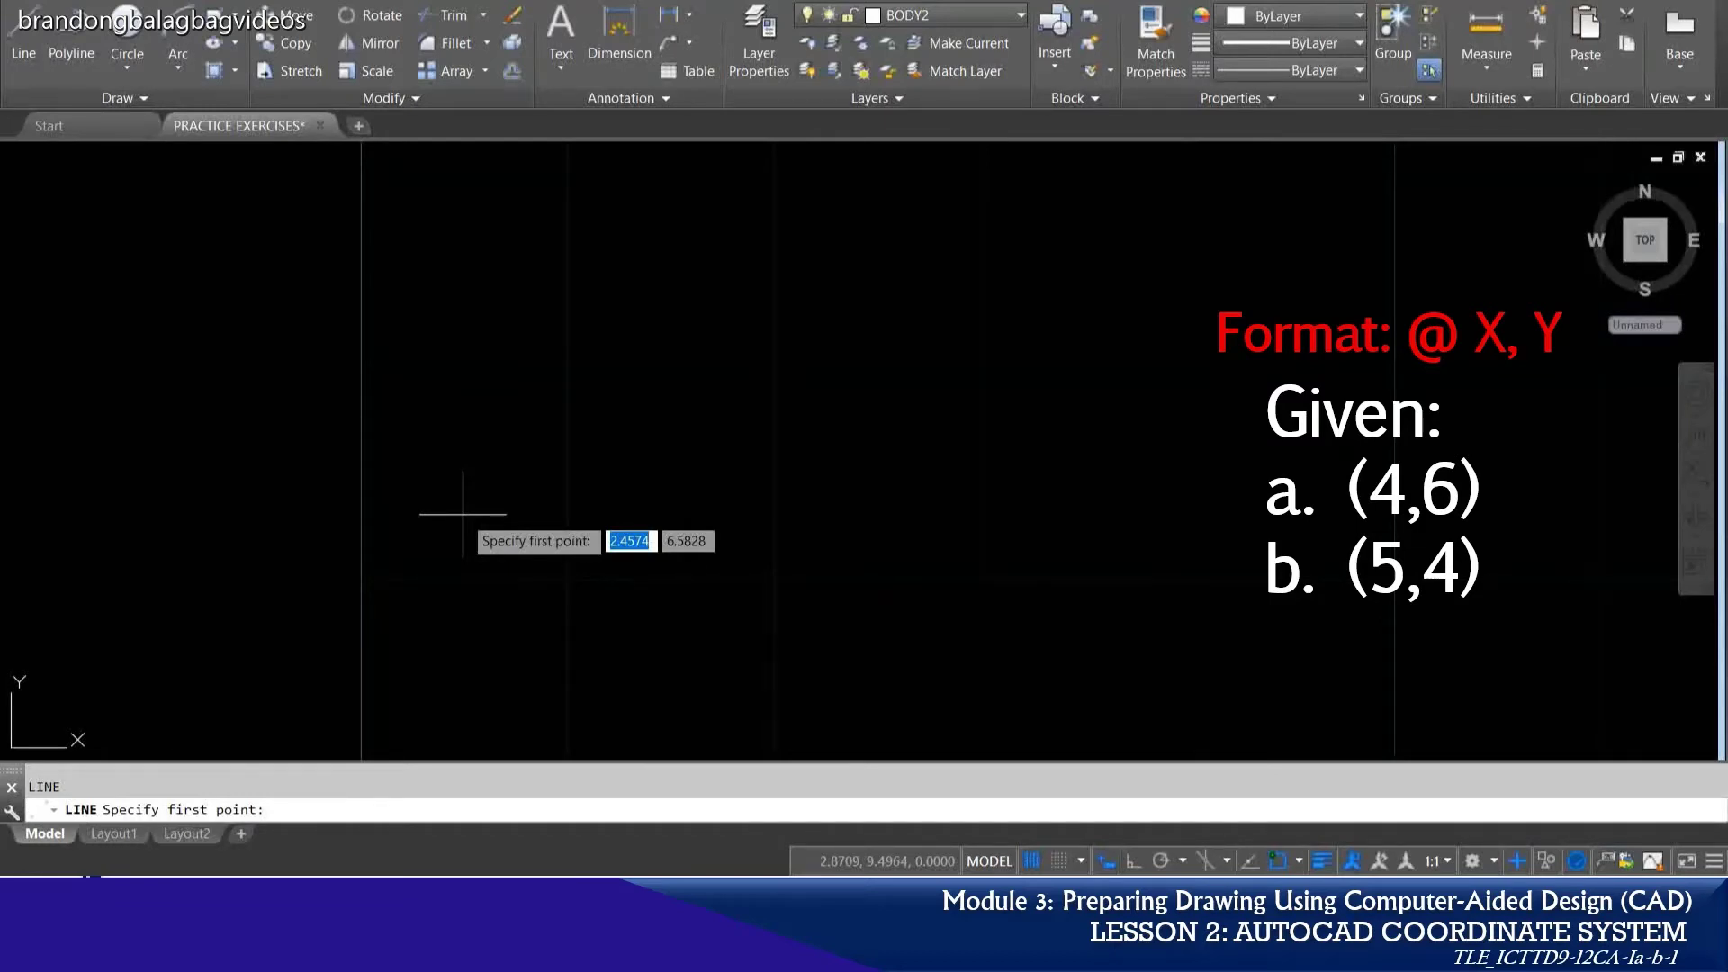
type("4,6")
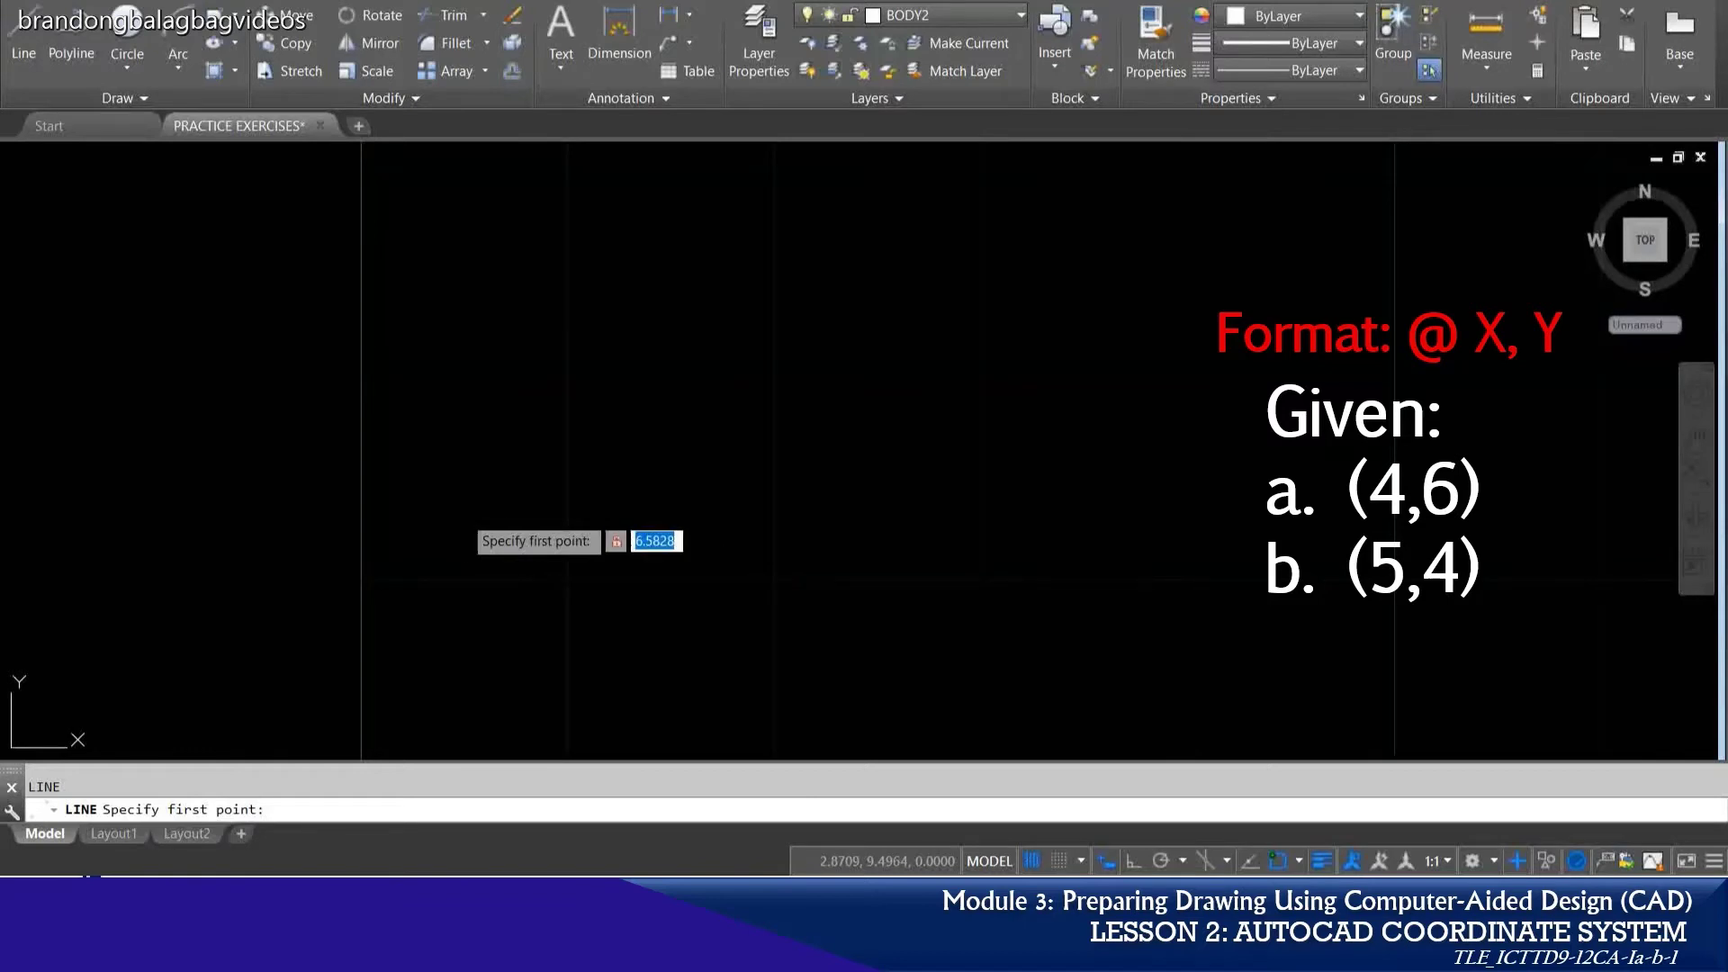
key("Return")
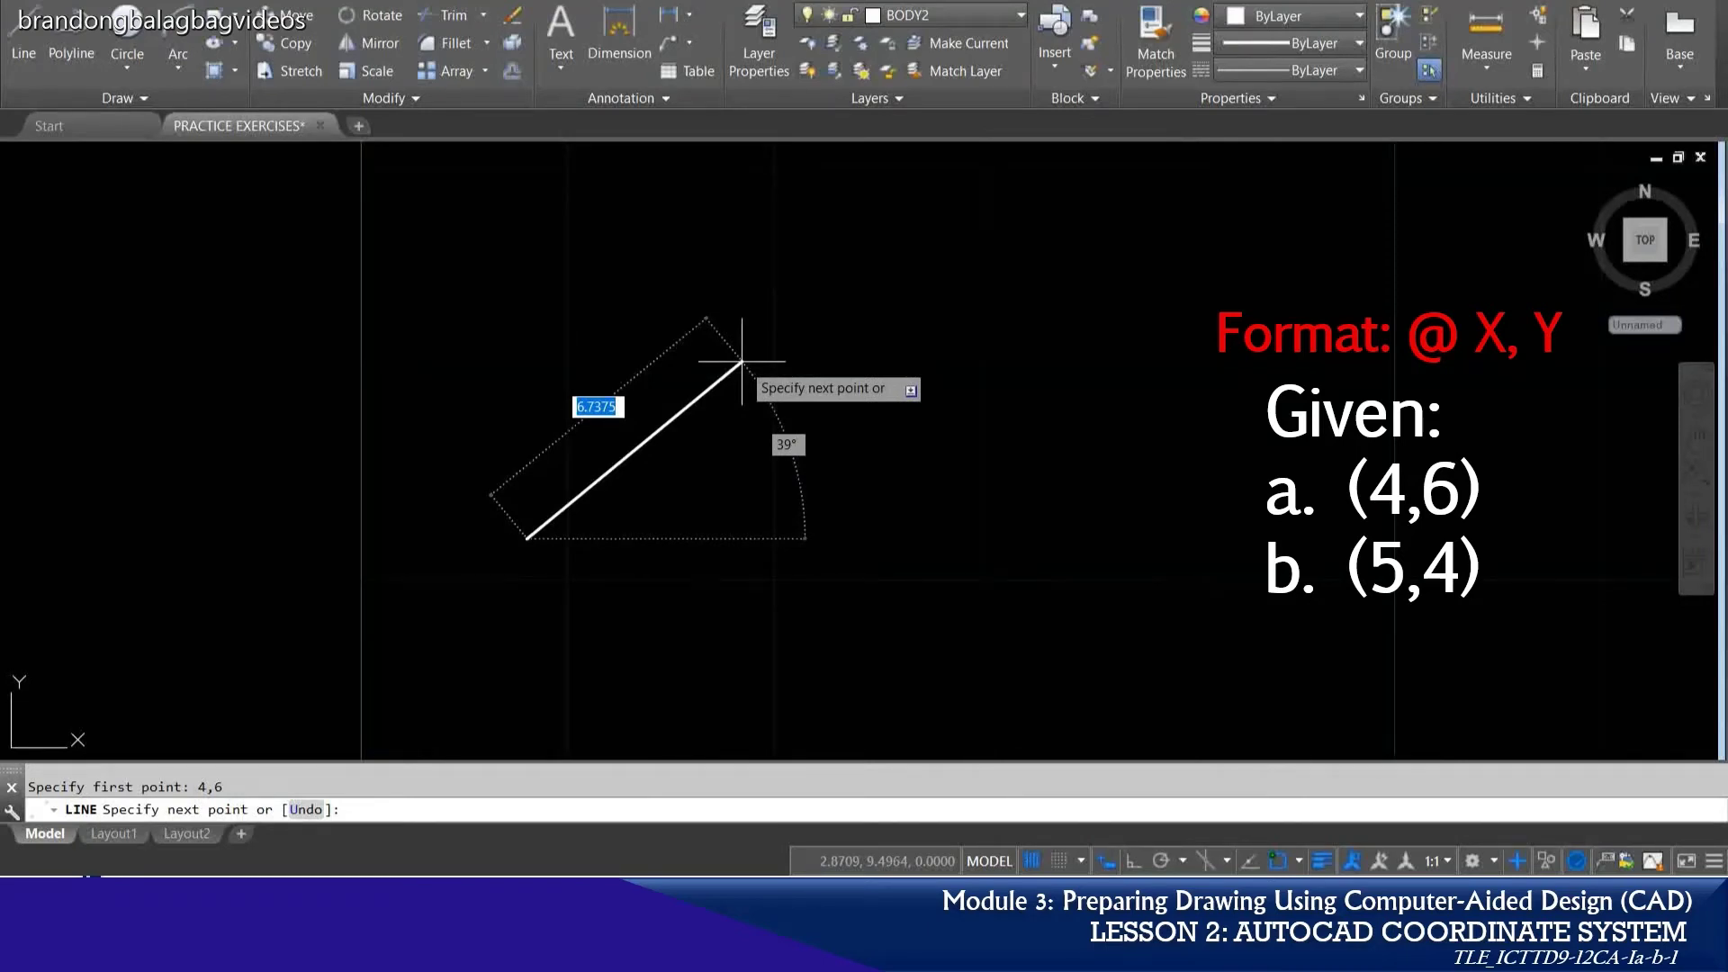
type("@")
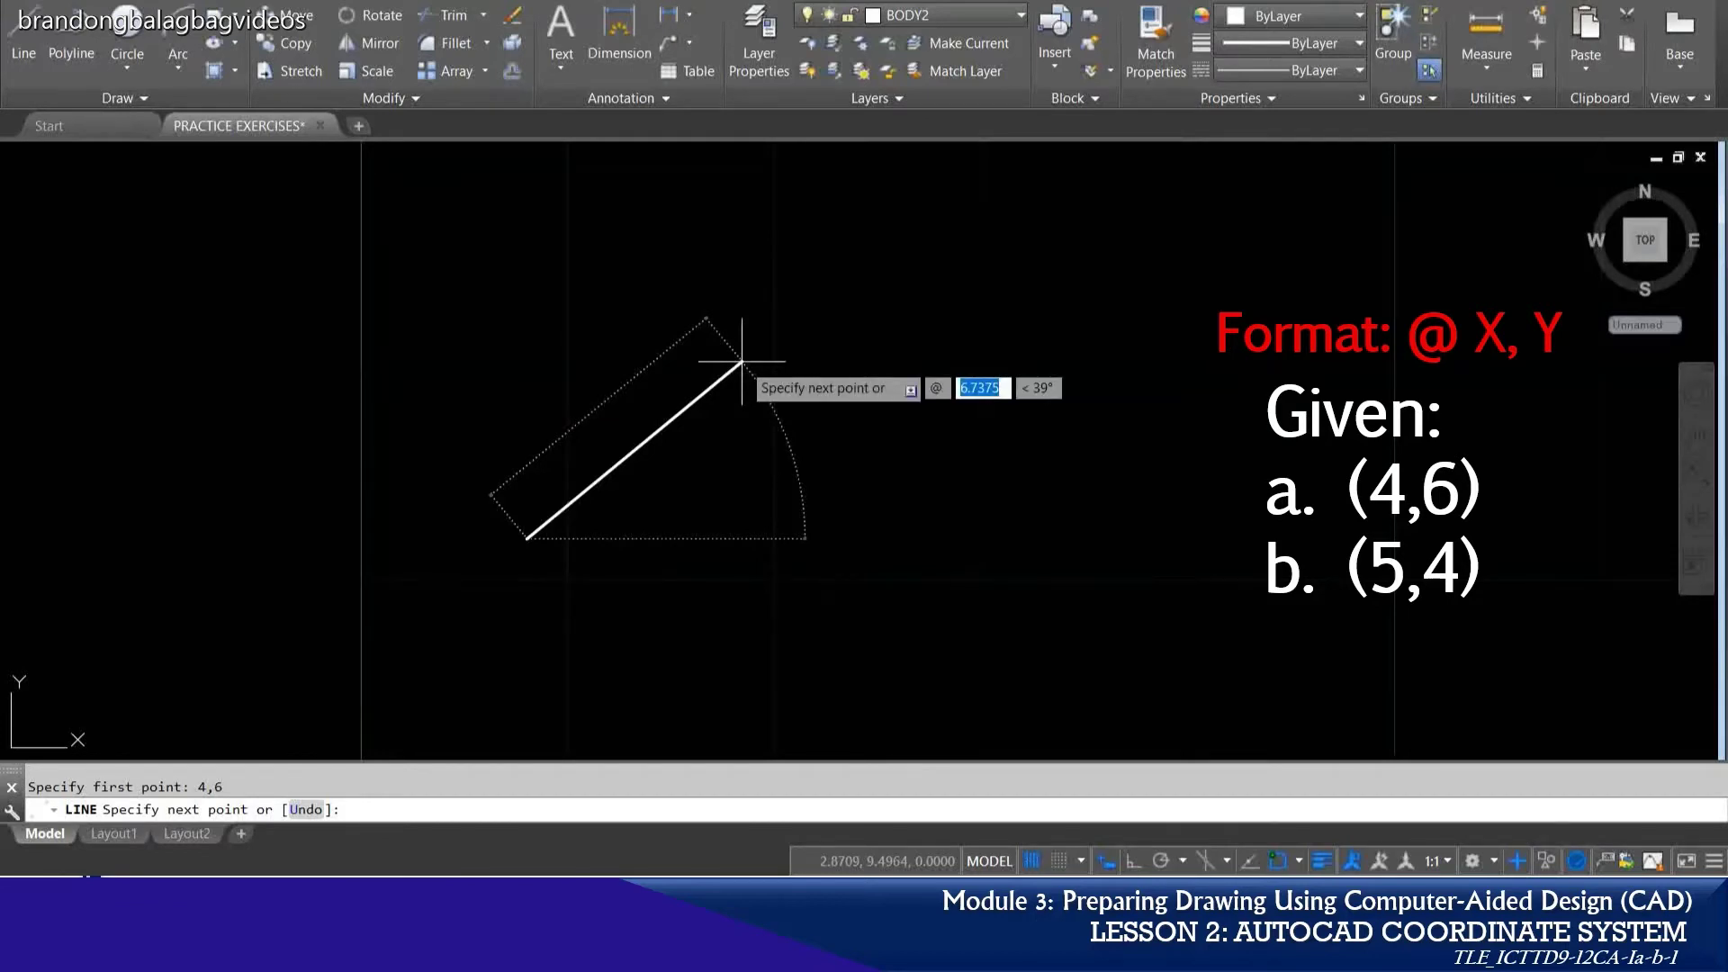
type("5,")
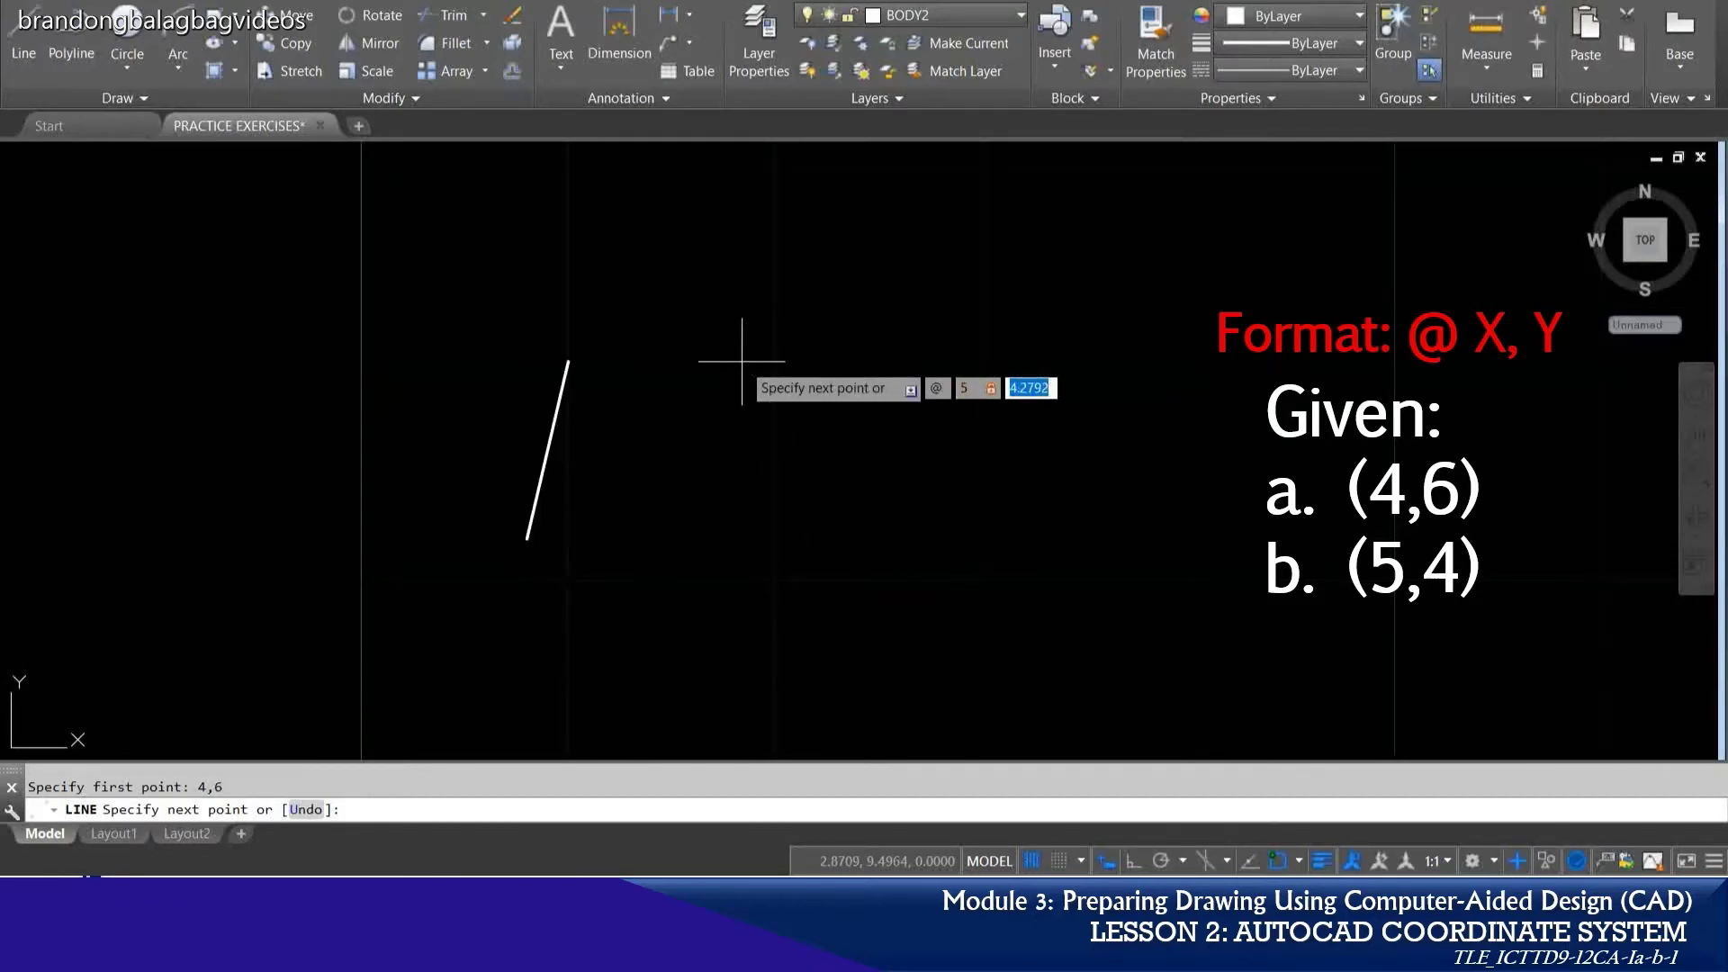
type("4")
key("Return")
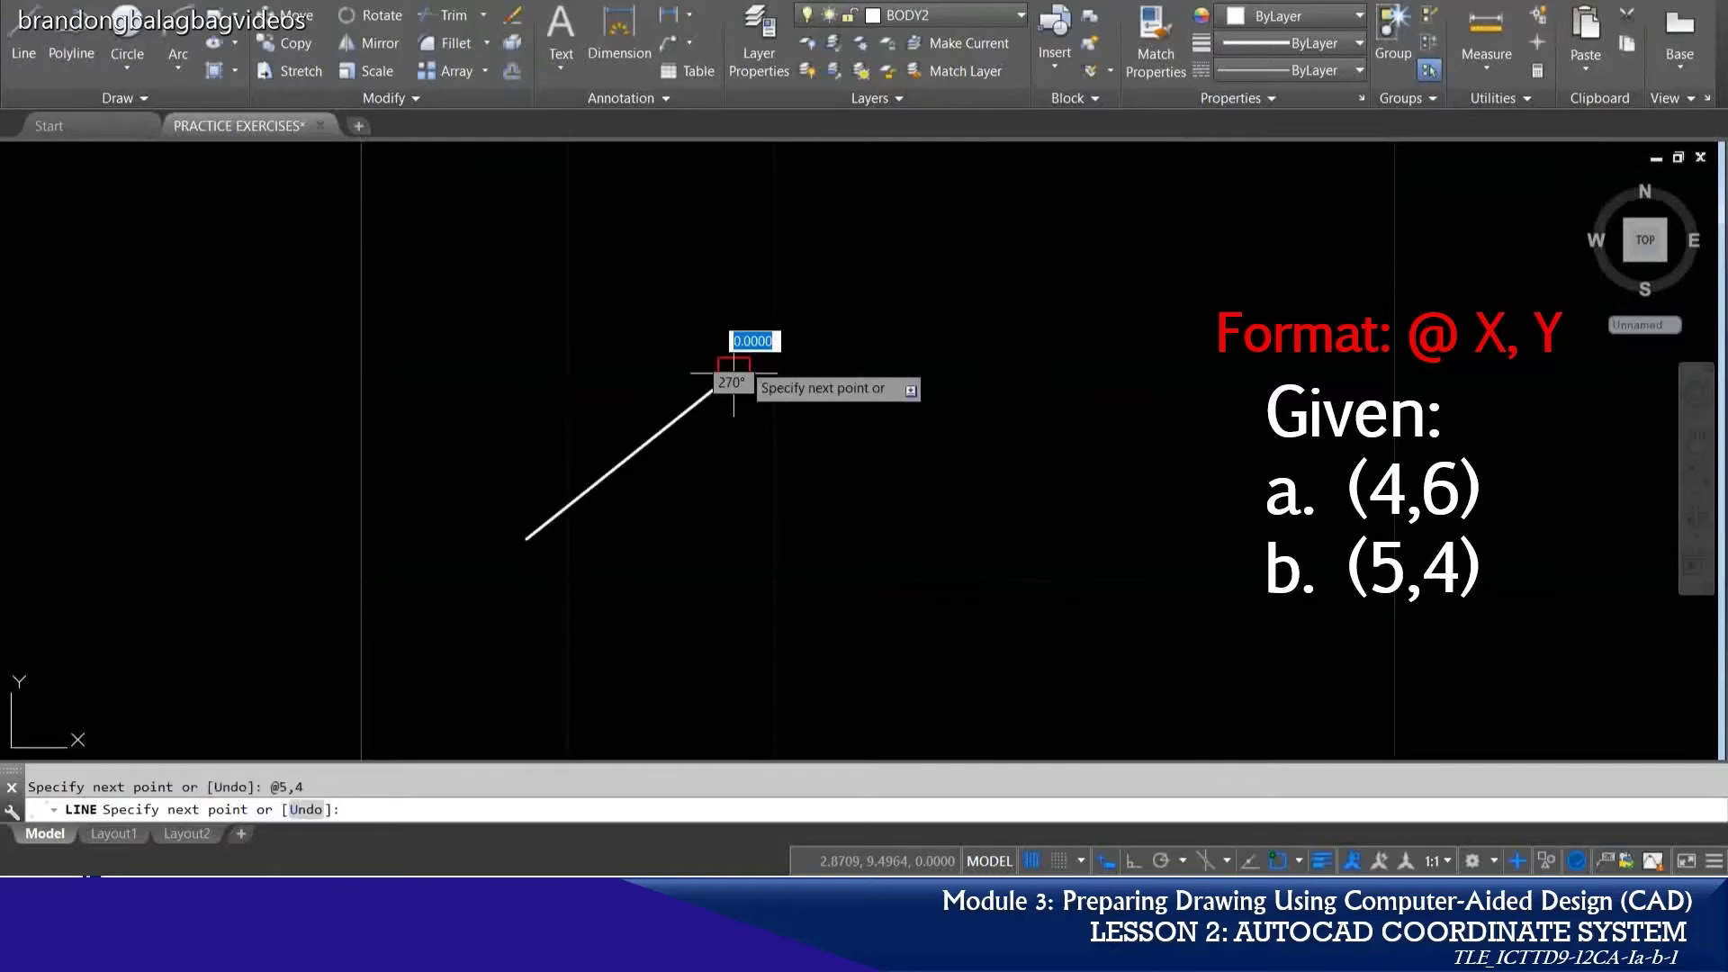
key("Return")
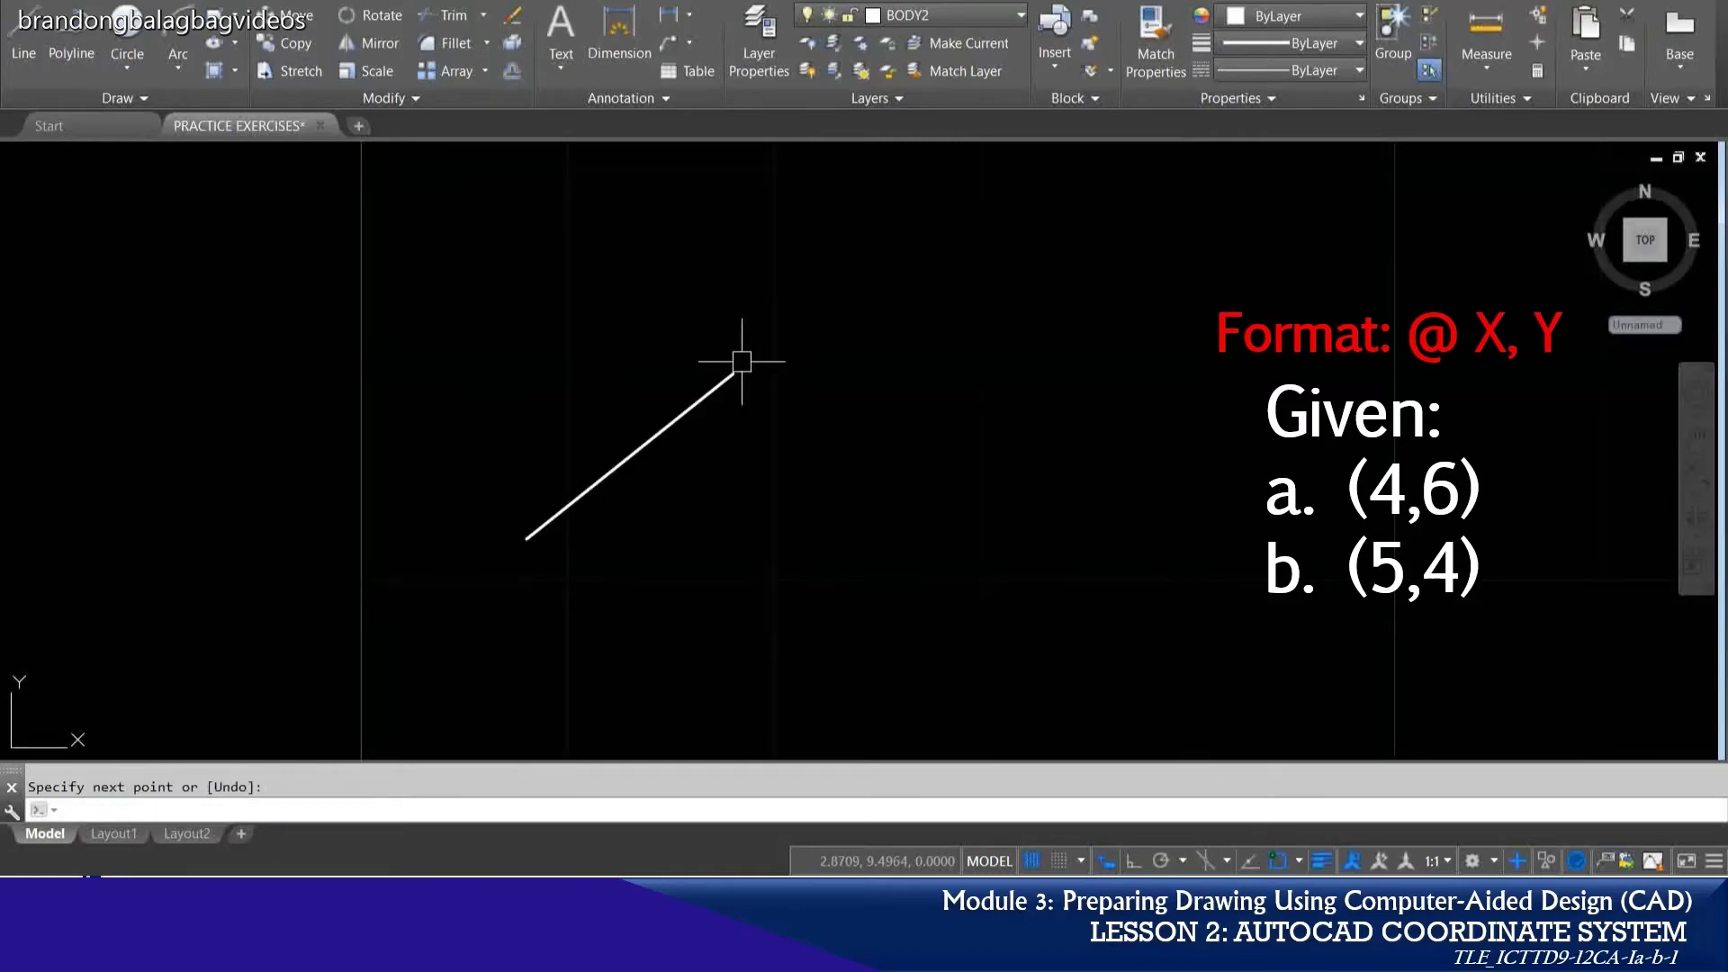
left_click(714, 388)
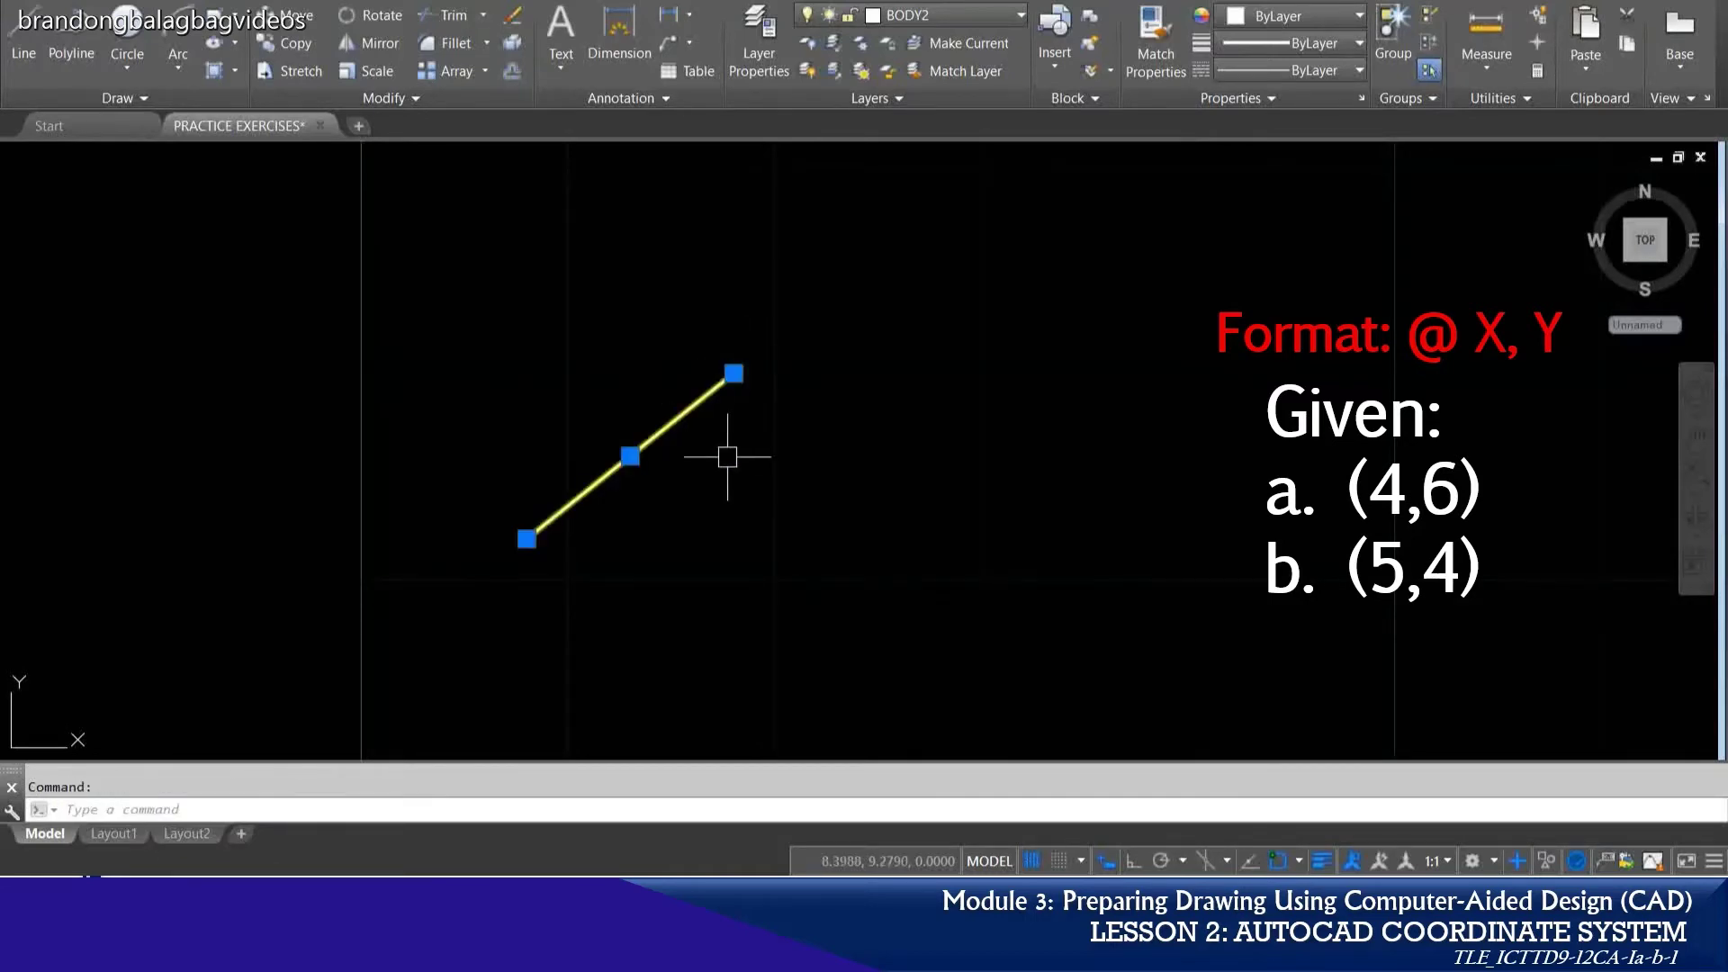
key("Escape")
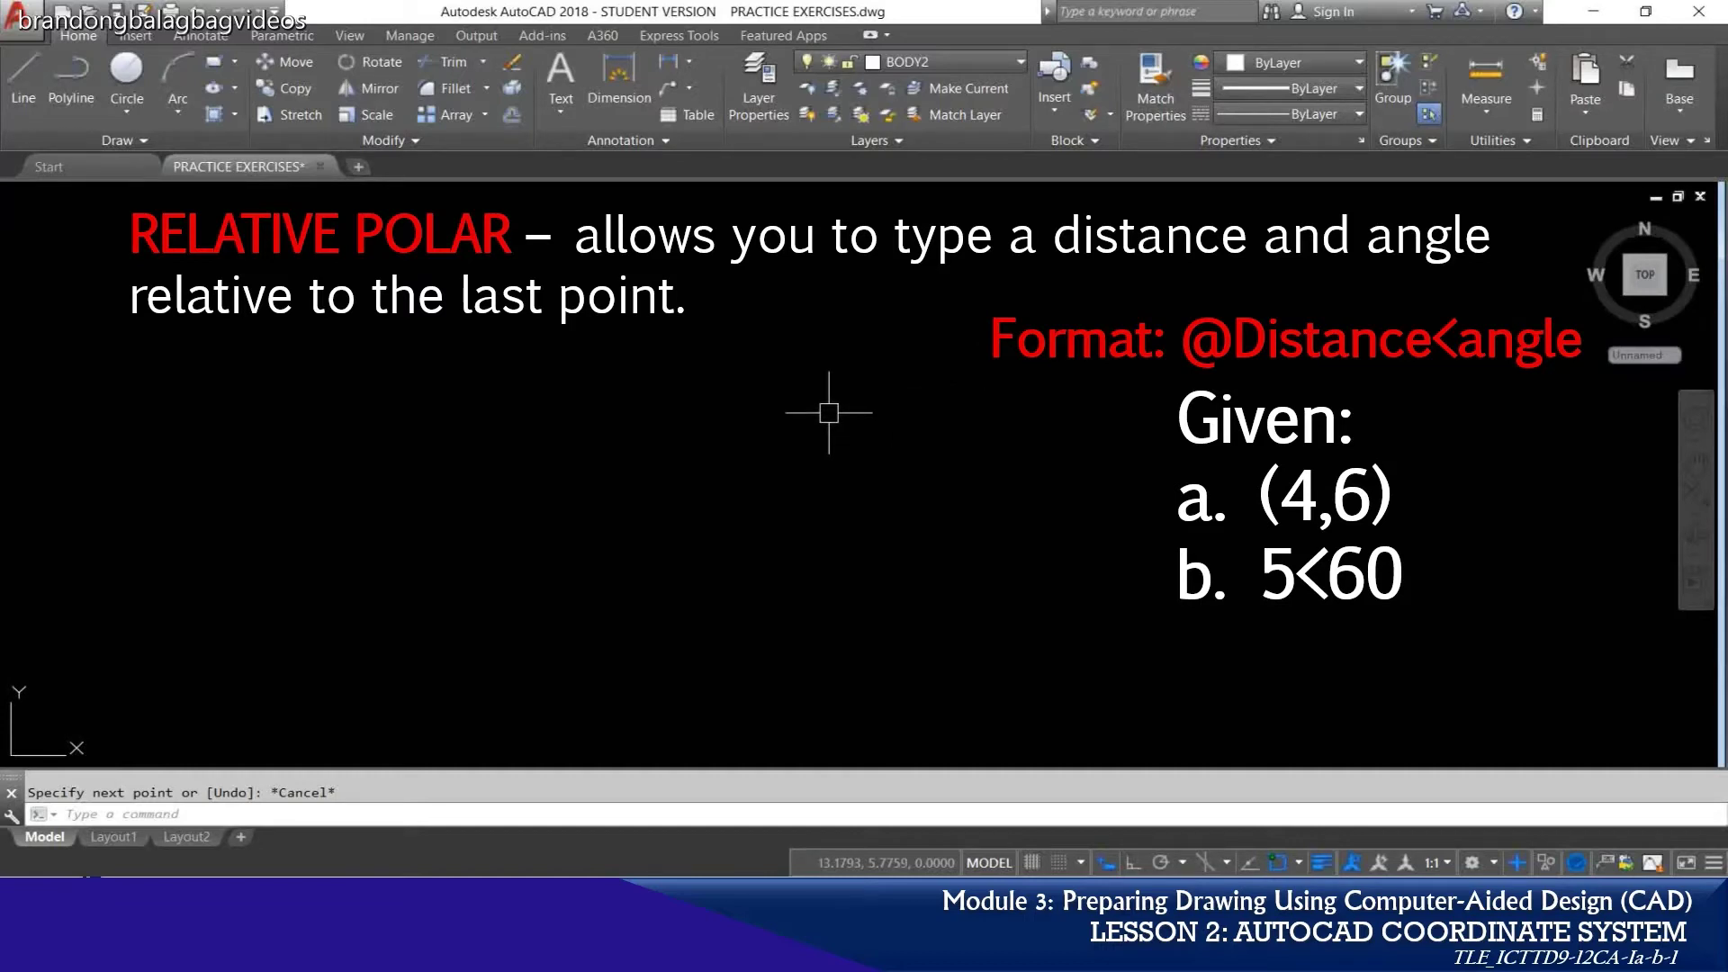
Step: Draw a line from 4,6 to the relative polar coordinate @5<60 with Ortho mode off
type("l")
key("Return")
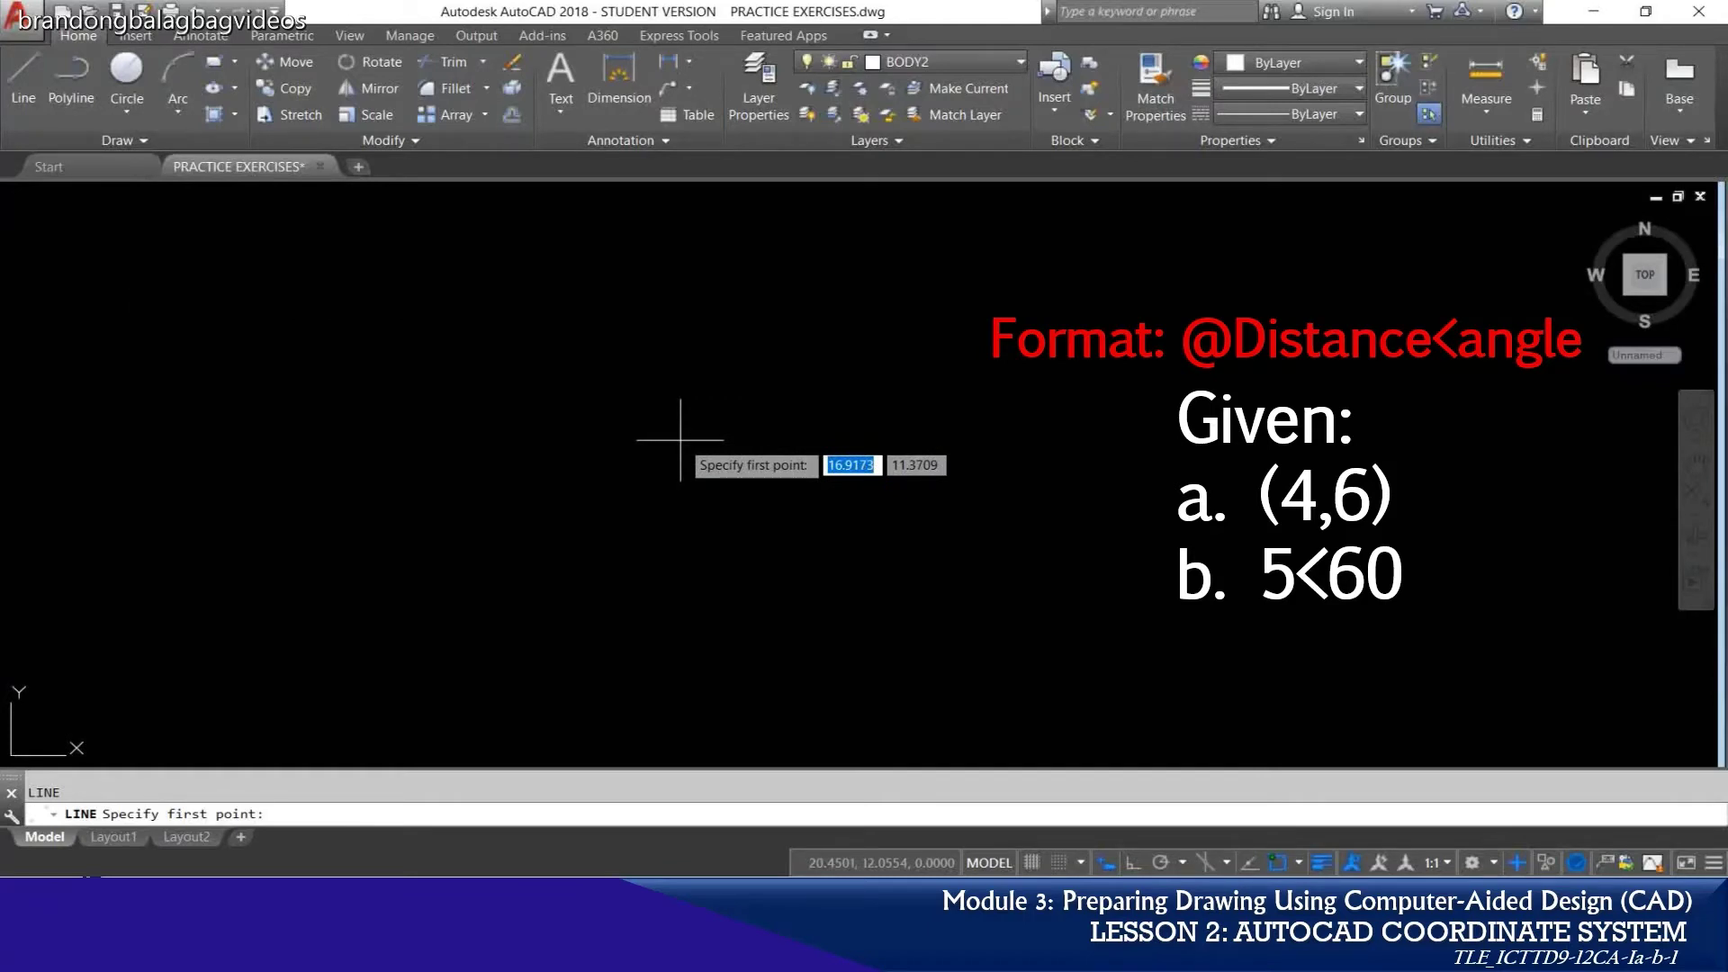
type("4,6")
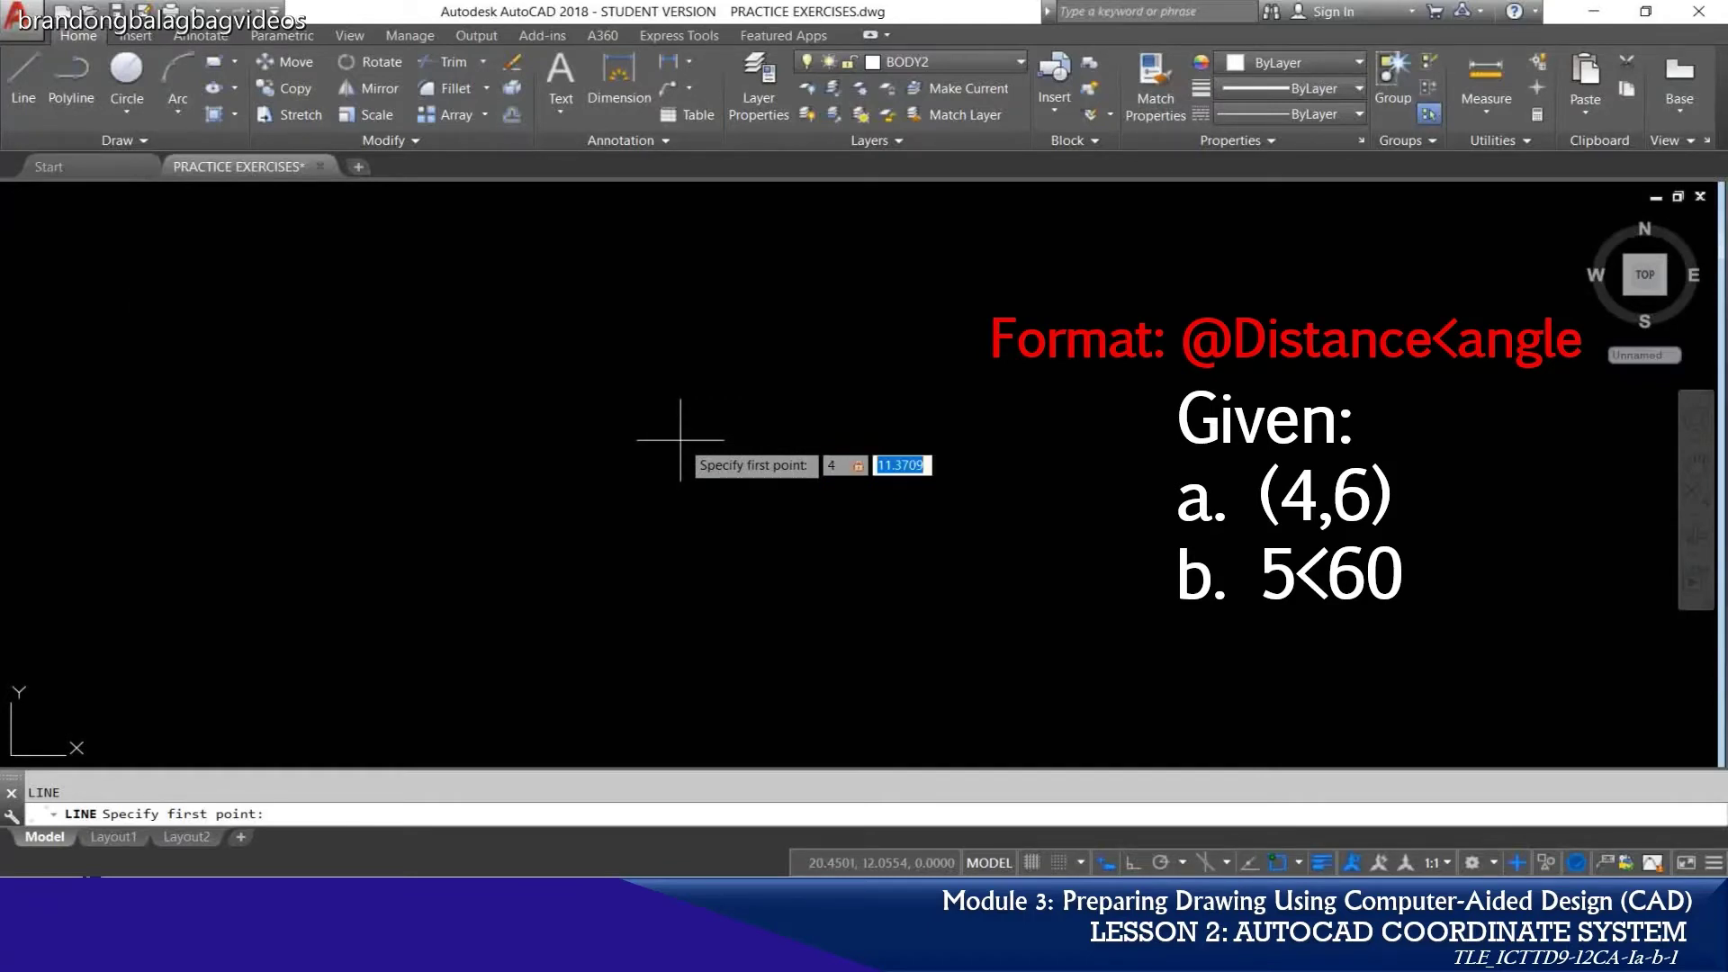
key("Return")
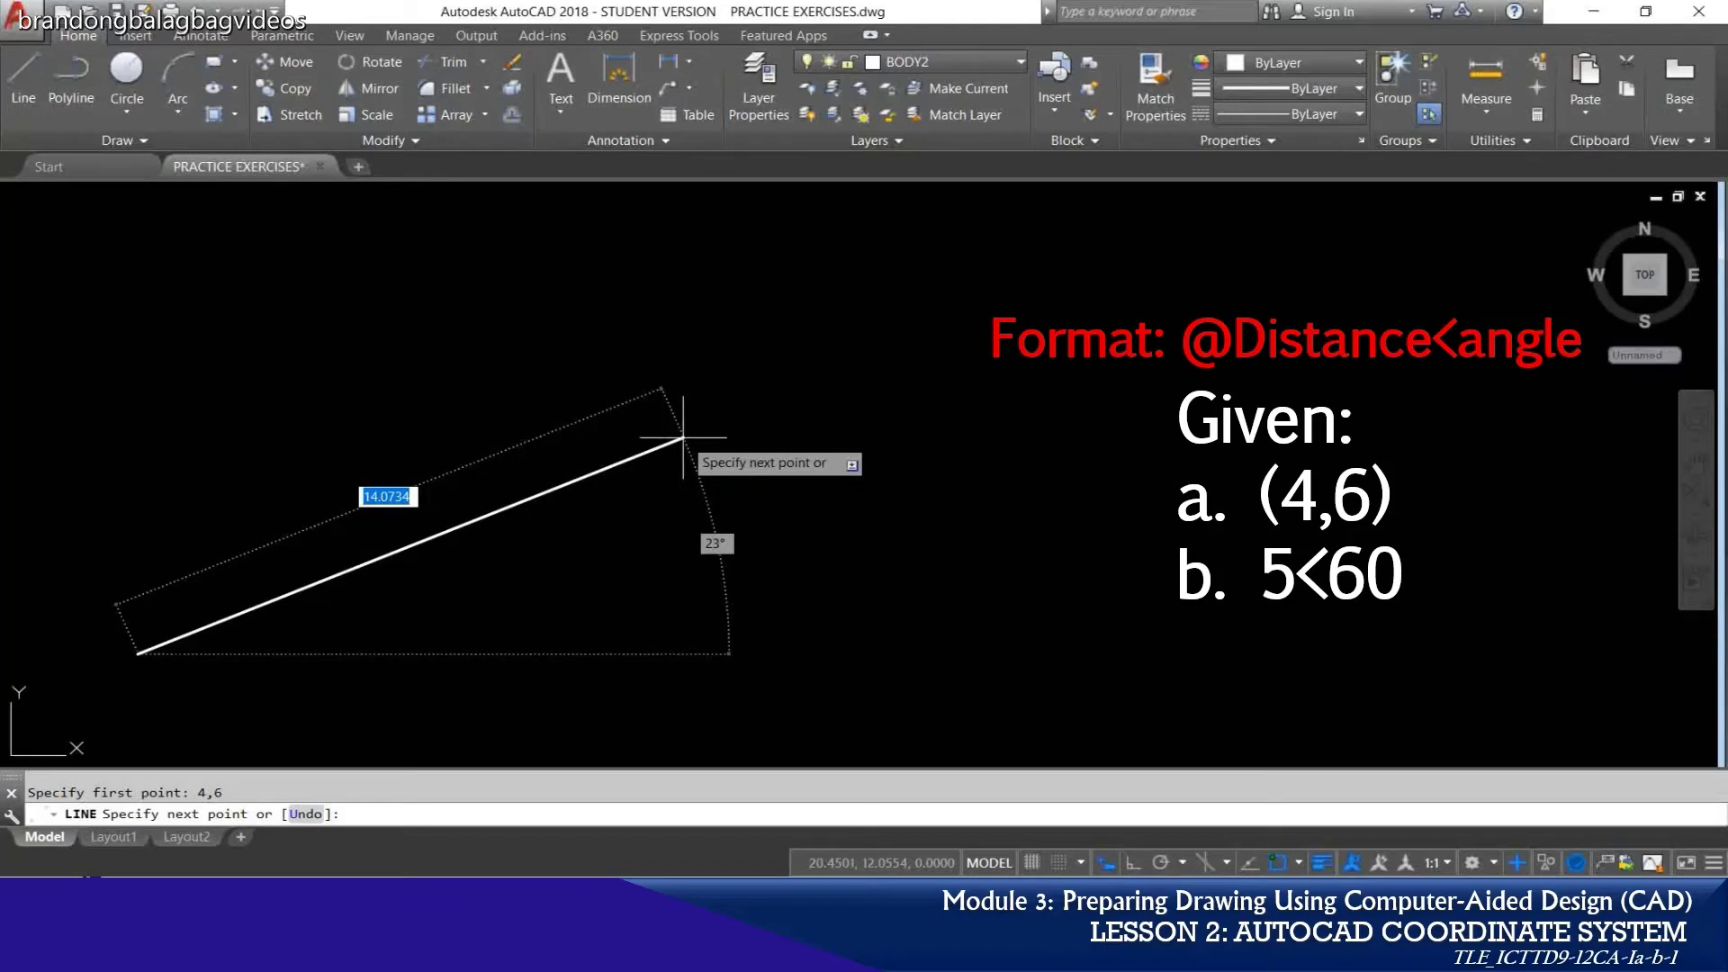
key("F8")
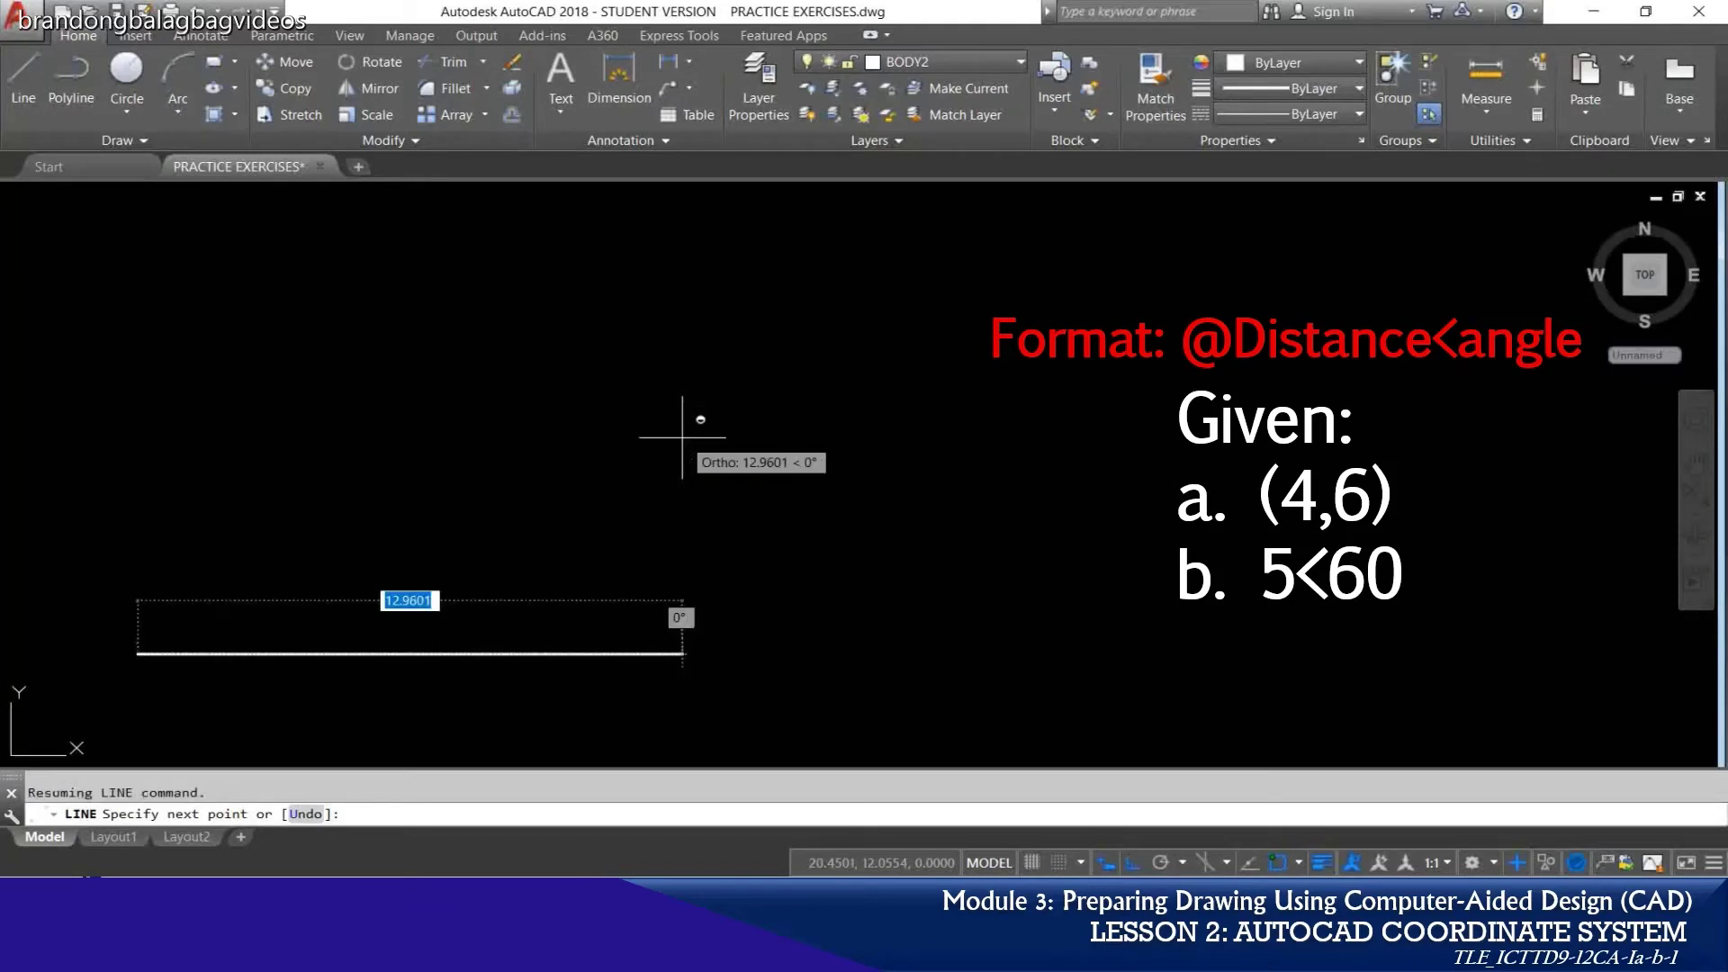
key("F8")
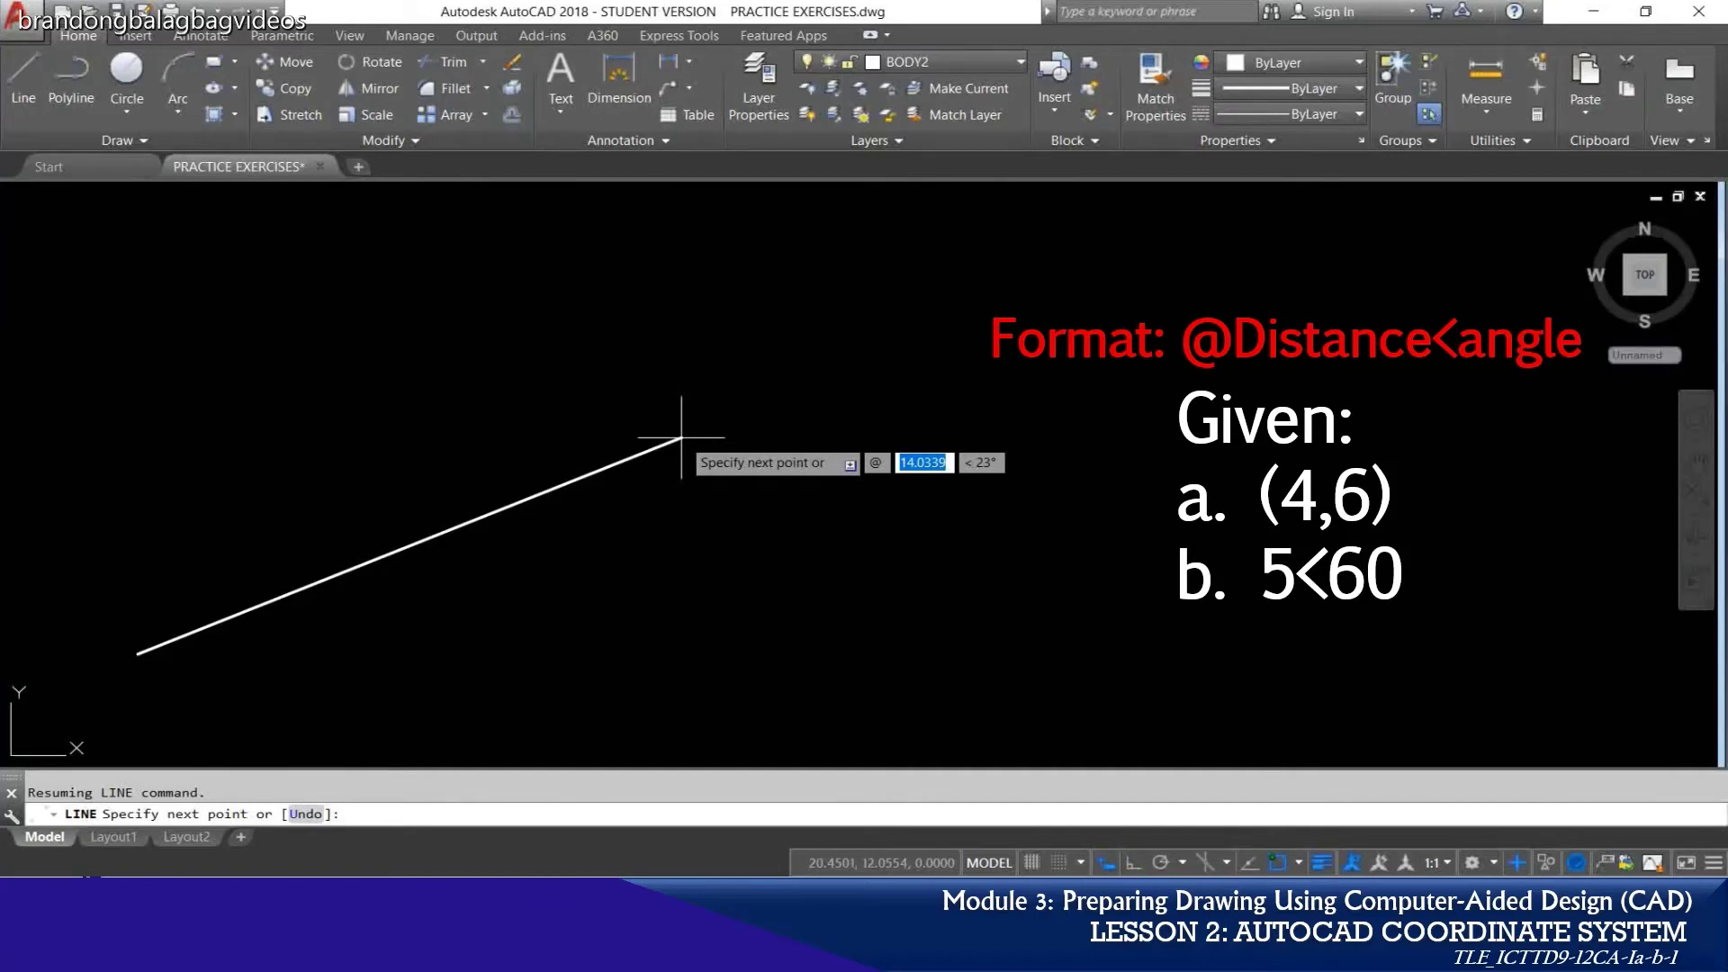
type("5")
key("Tab")
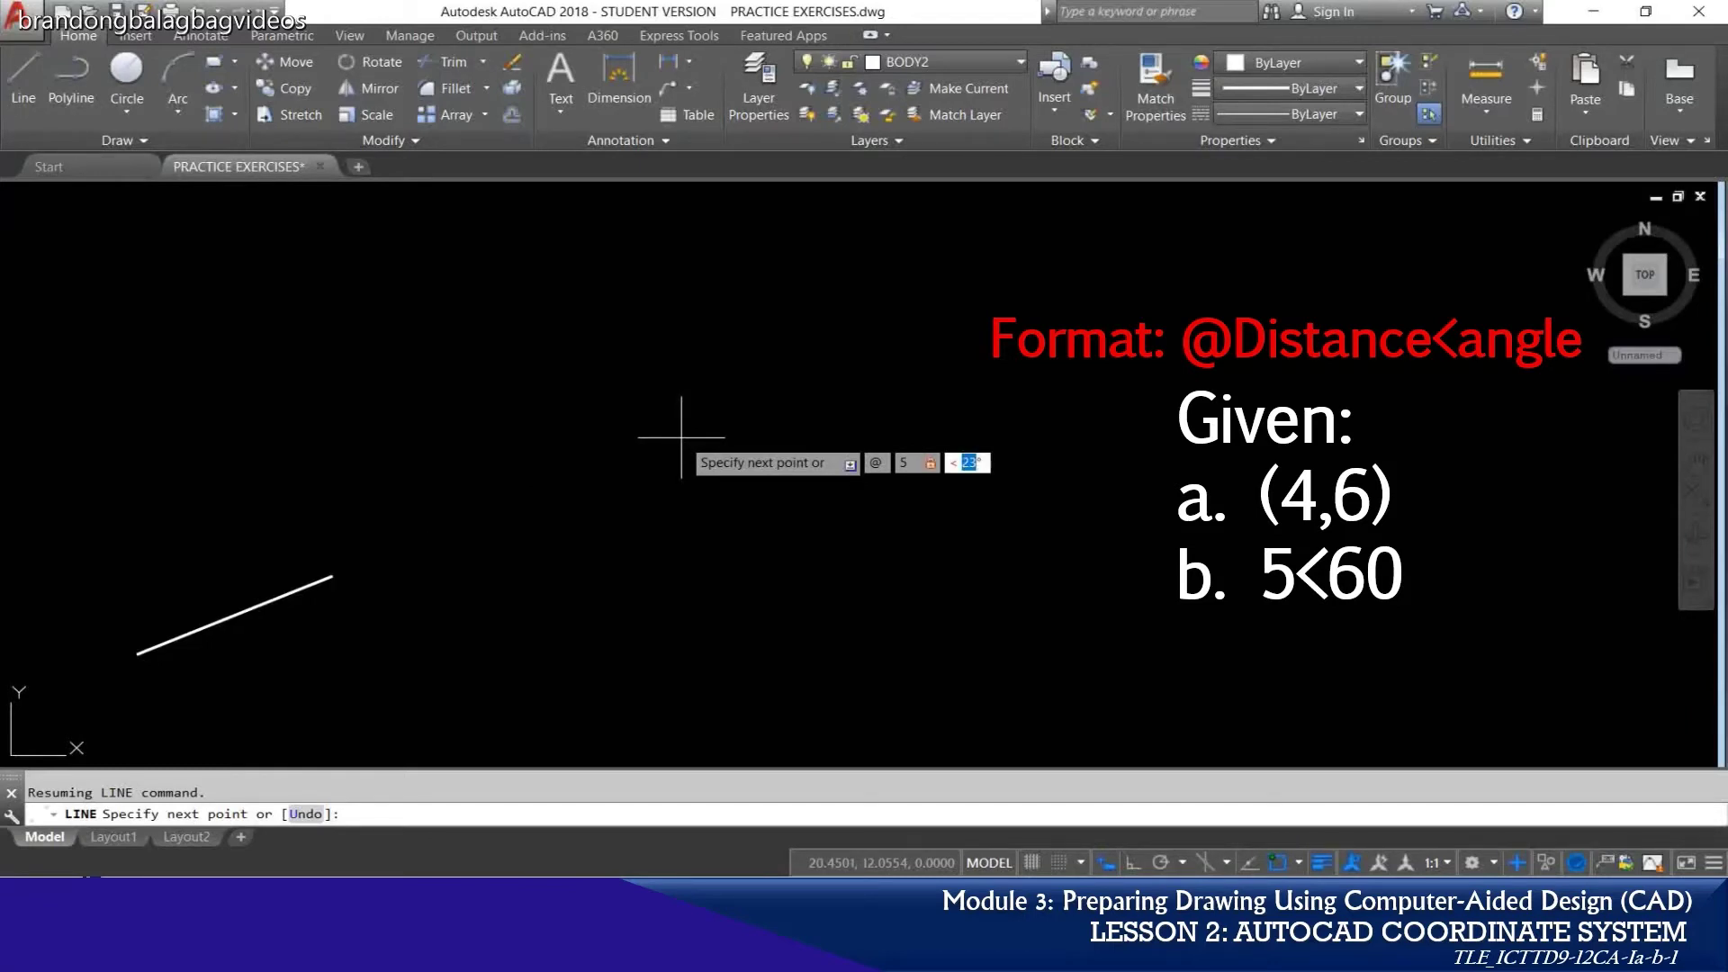
type("60")
key("Return")
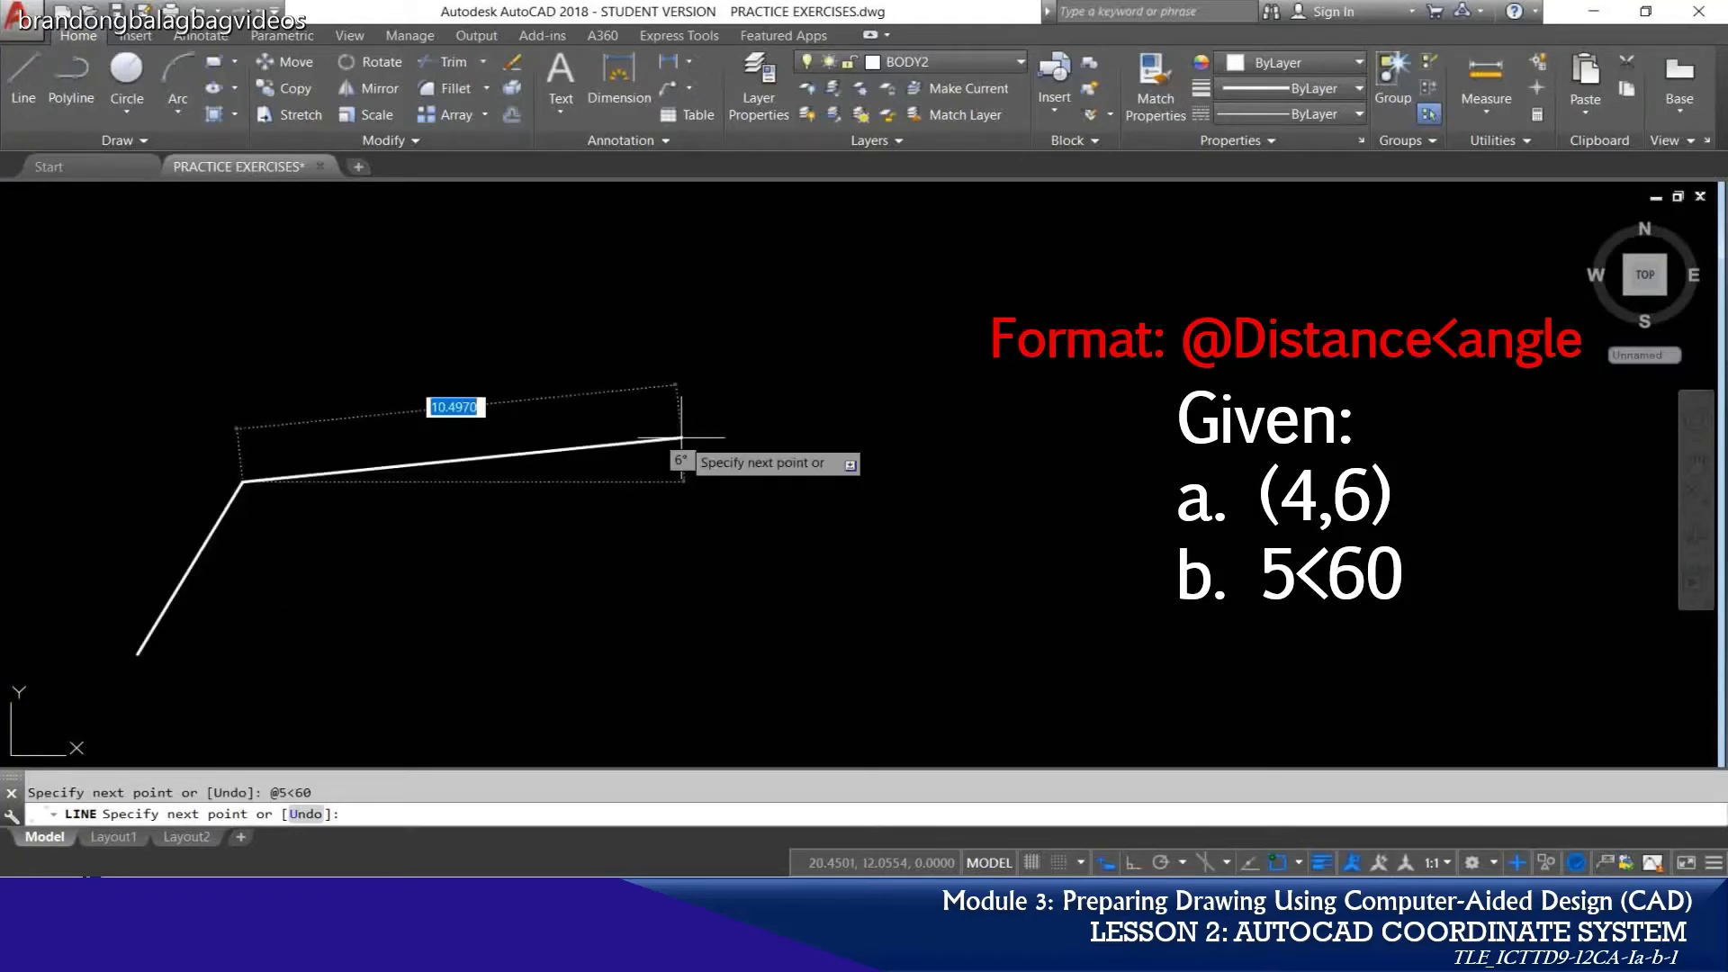
key("Escape")
middle_click_drag(617, 444, 959, 414)
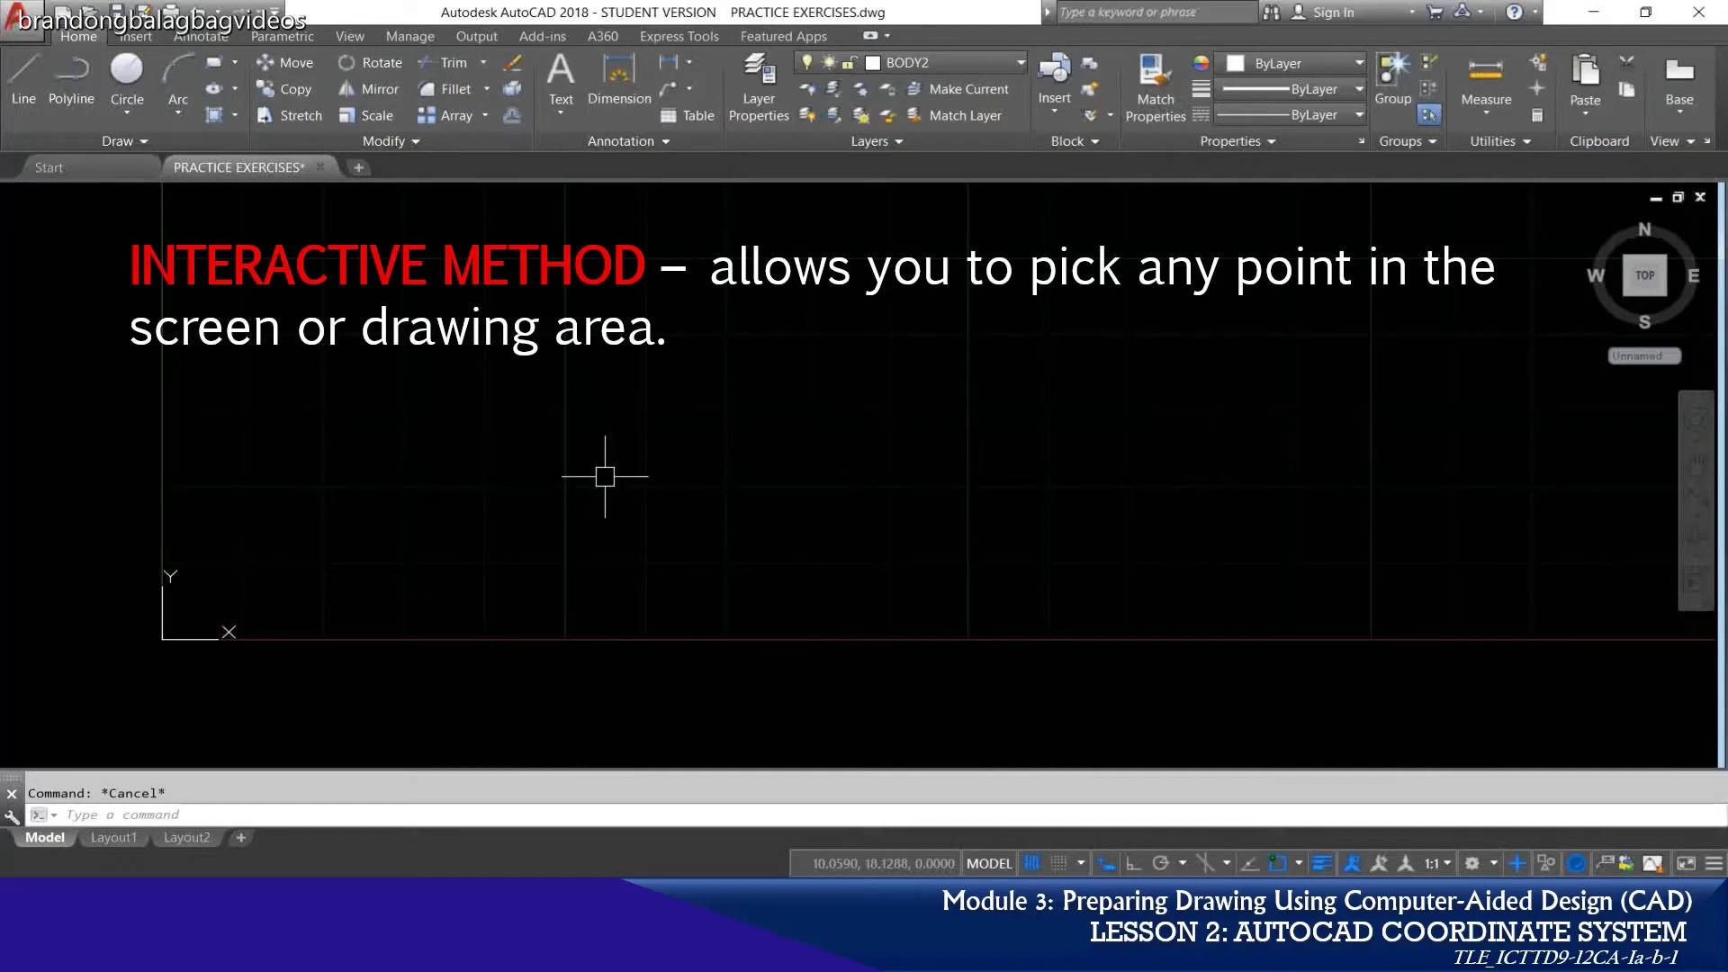
Step: Draw a freely picked diagonal line from about 20.9,7.3 up to about 9.9,20.4, near the origin
type("L")
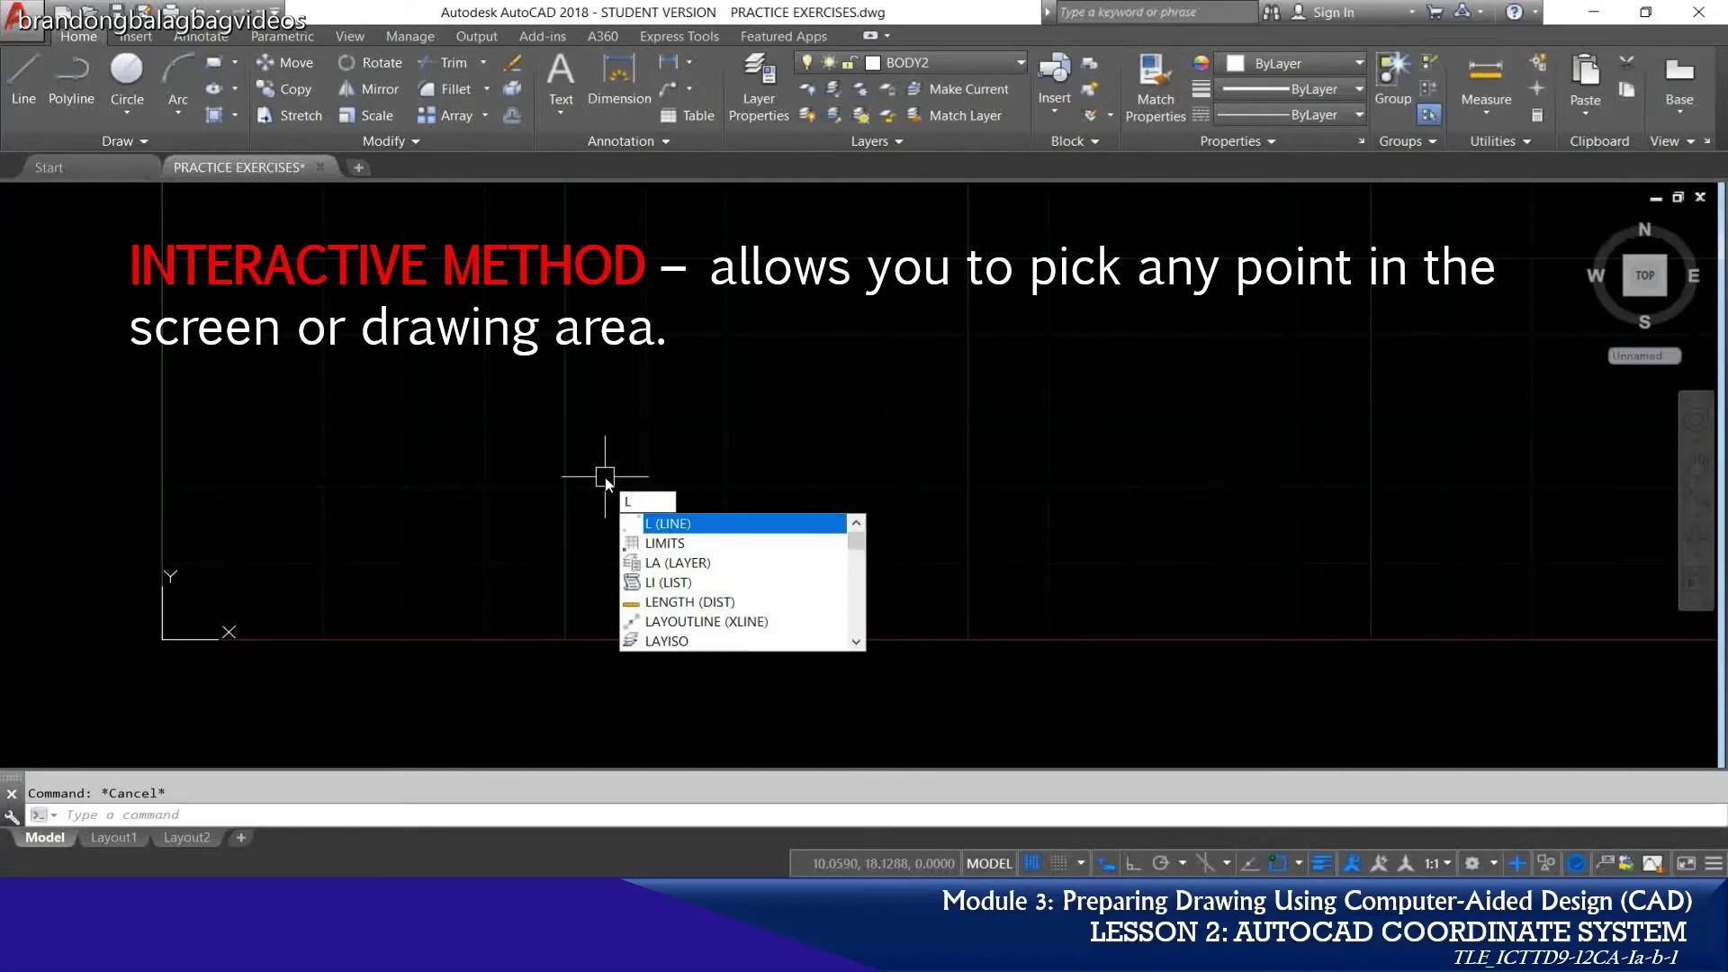
key("Return")
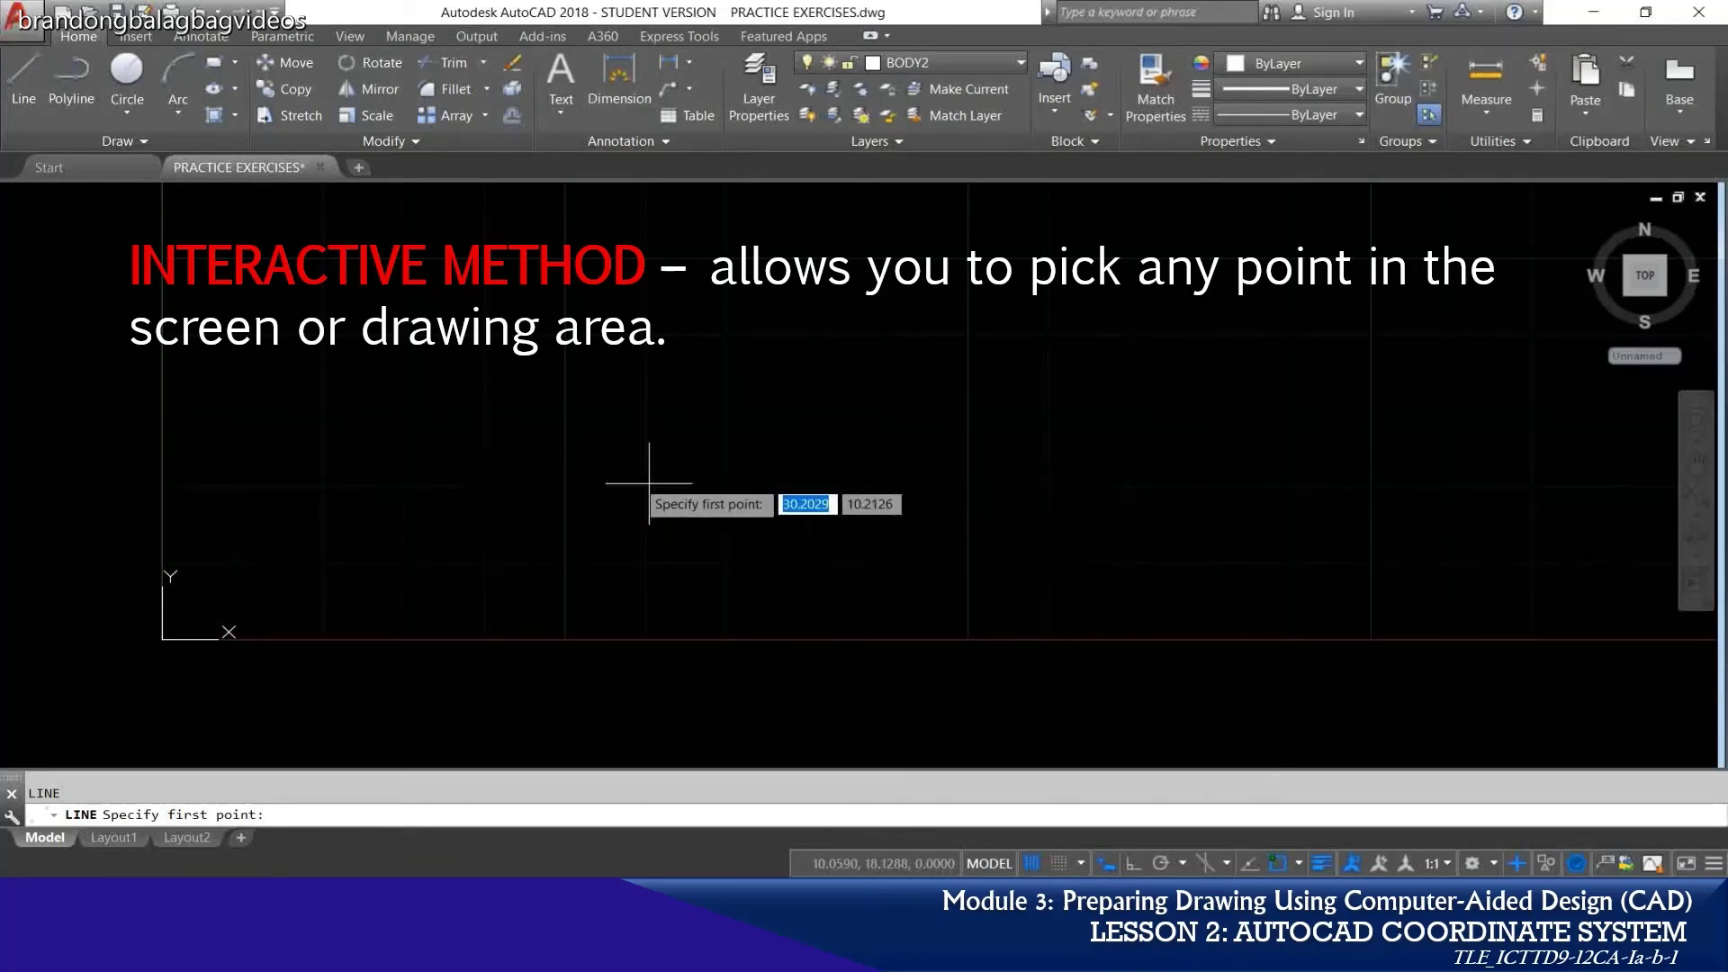
left_click(498, 528)
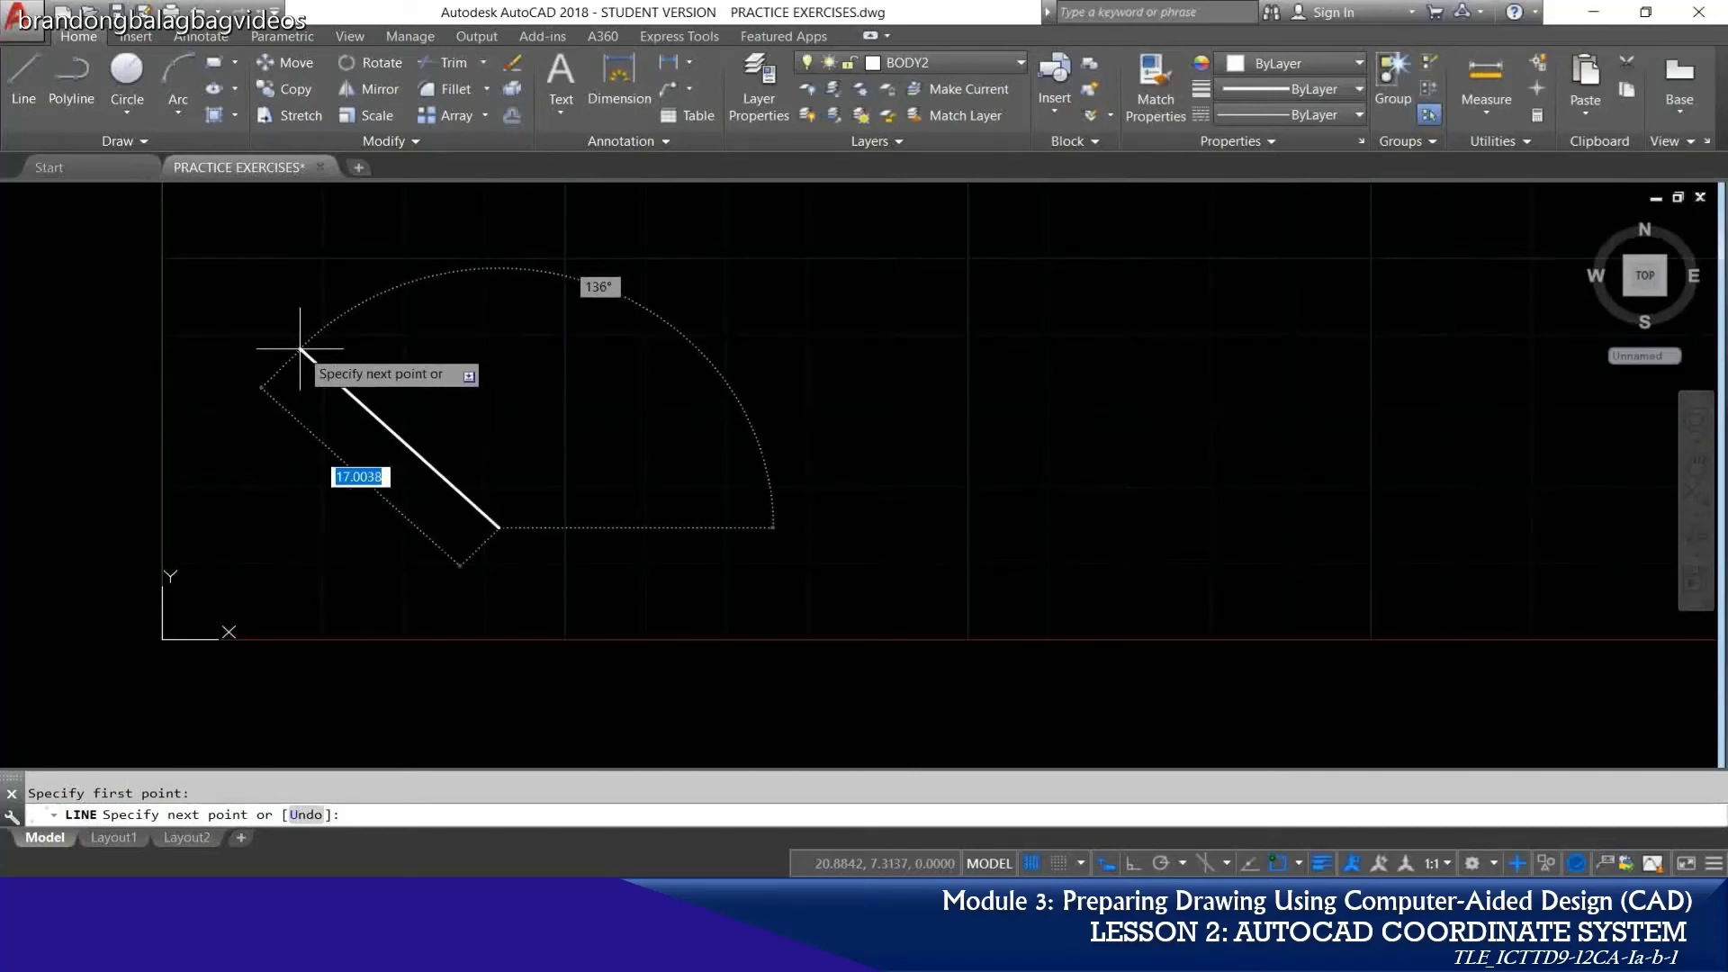
left_click(322, 328)
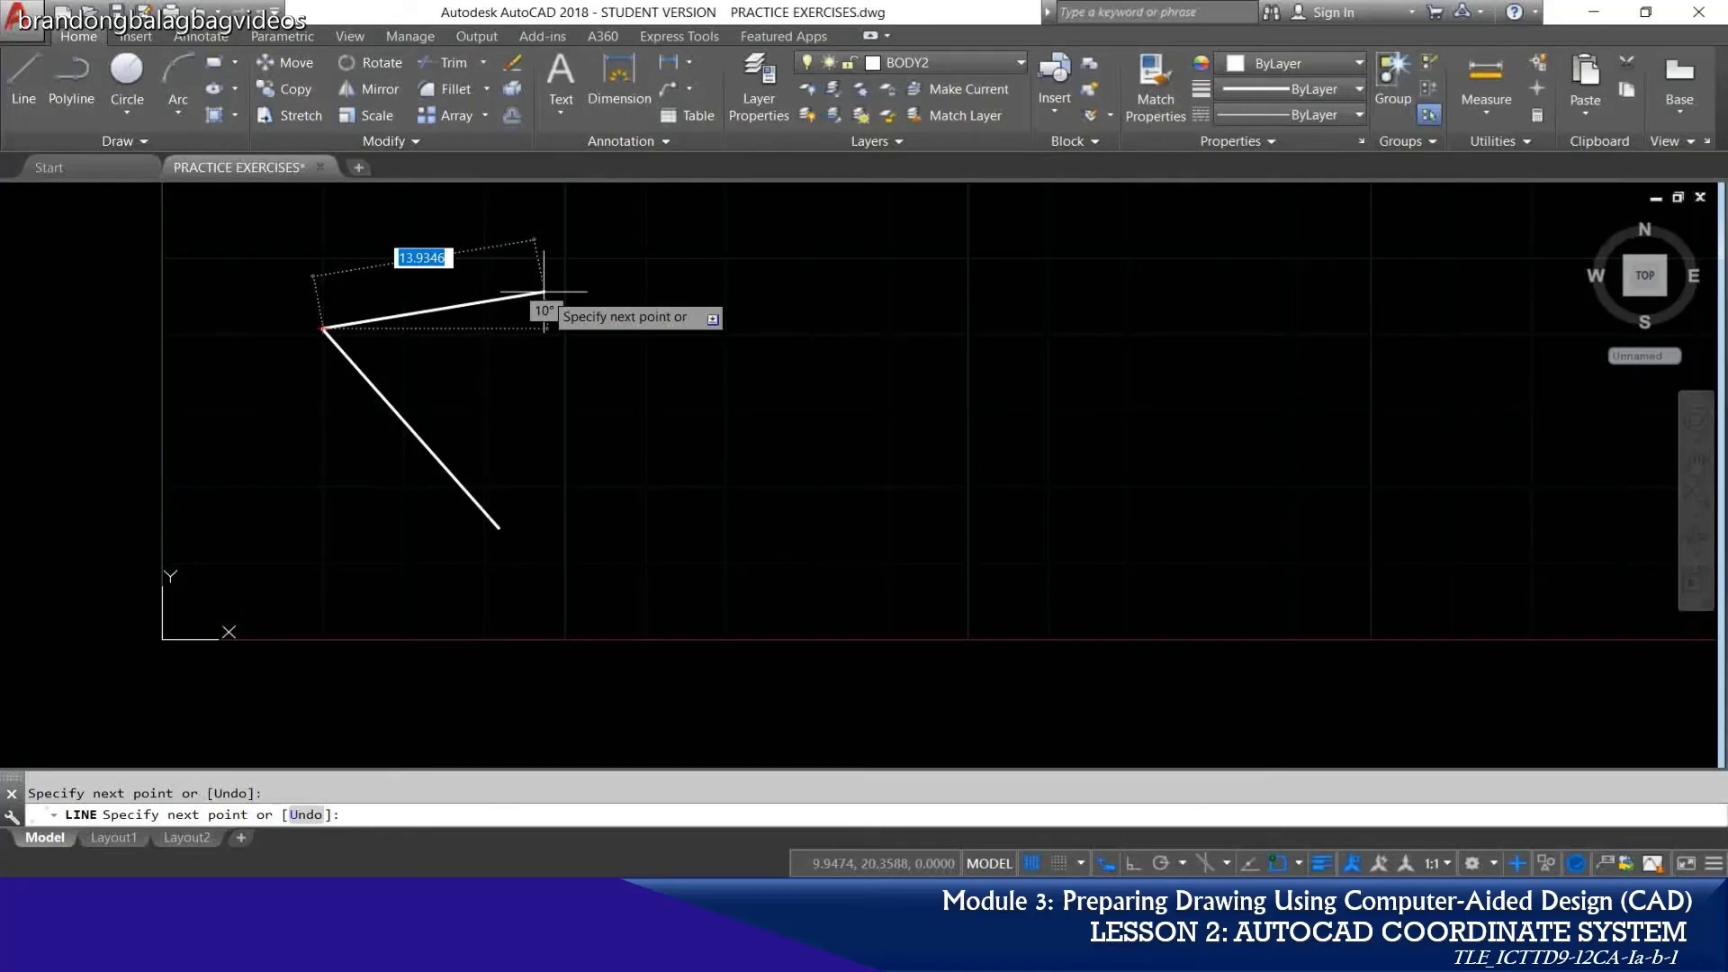
key("Return")
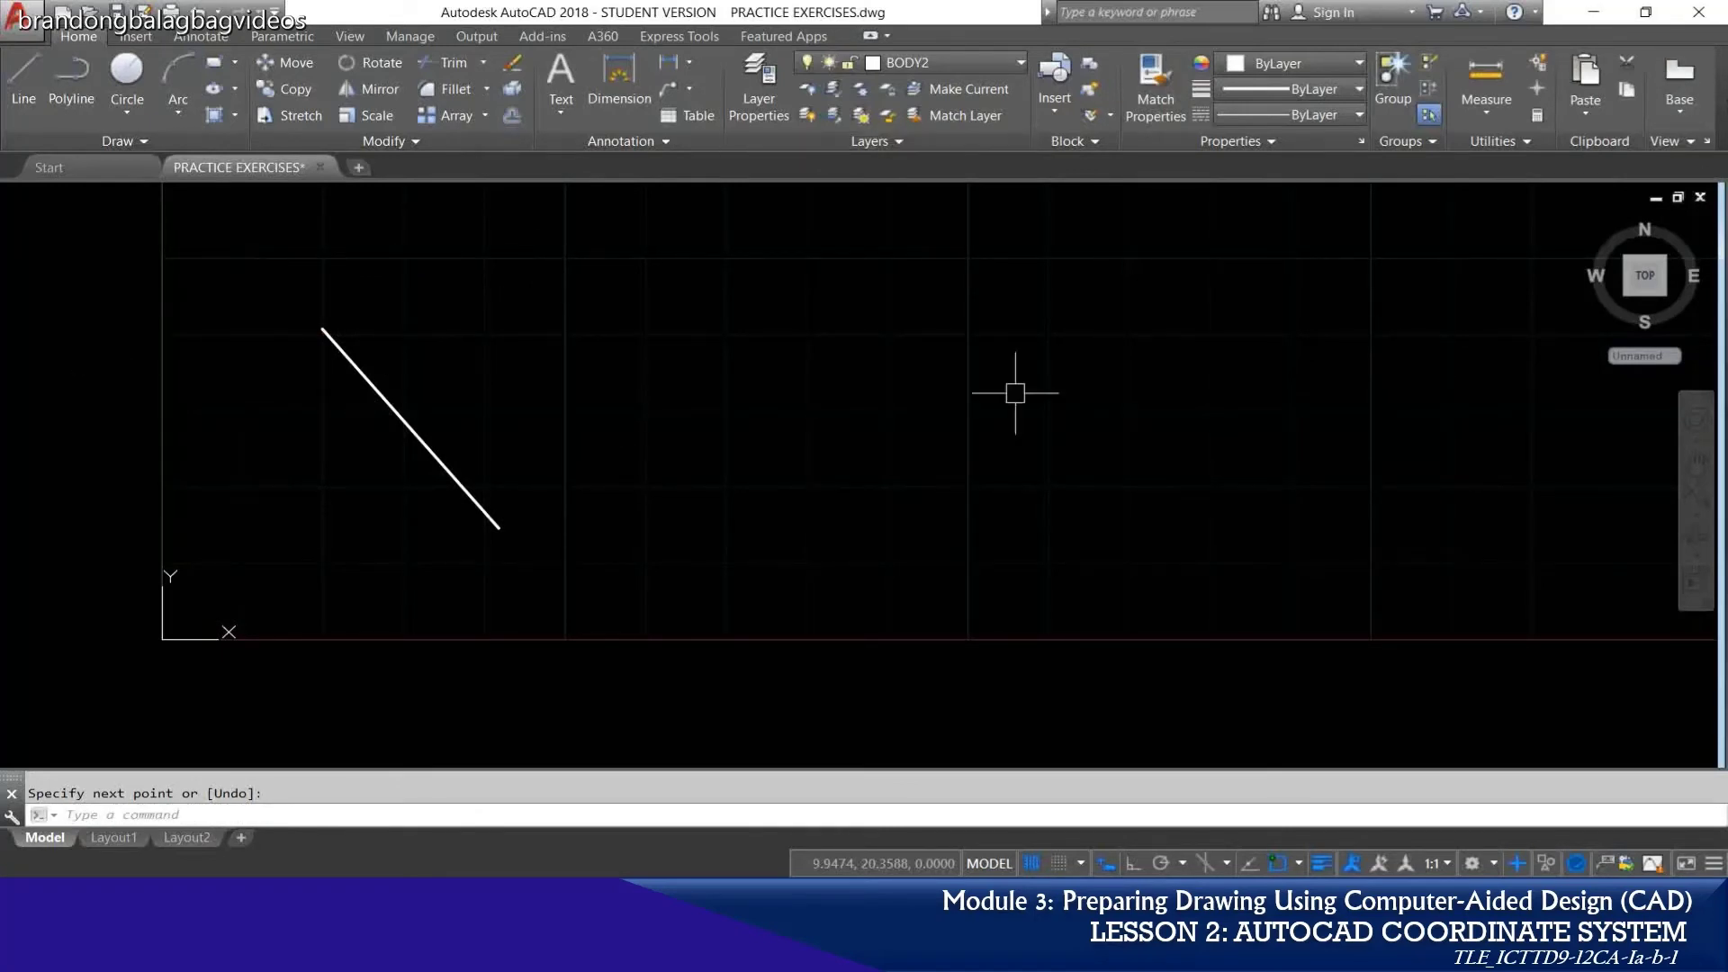
left_click(429, 456)
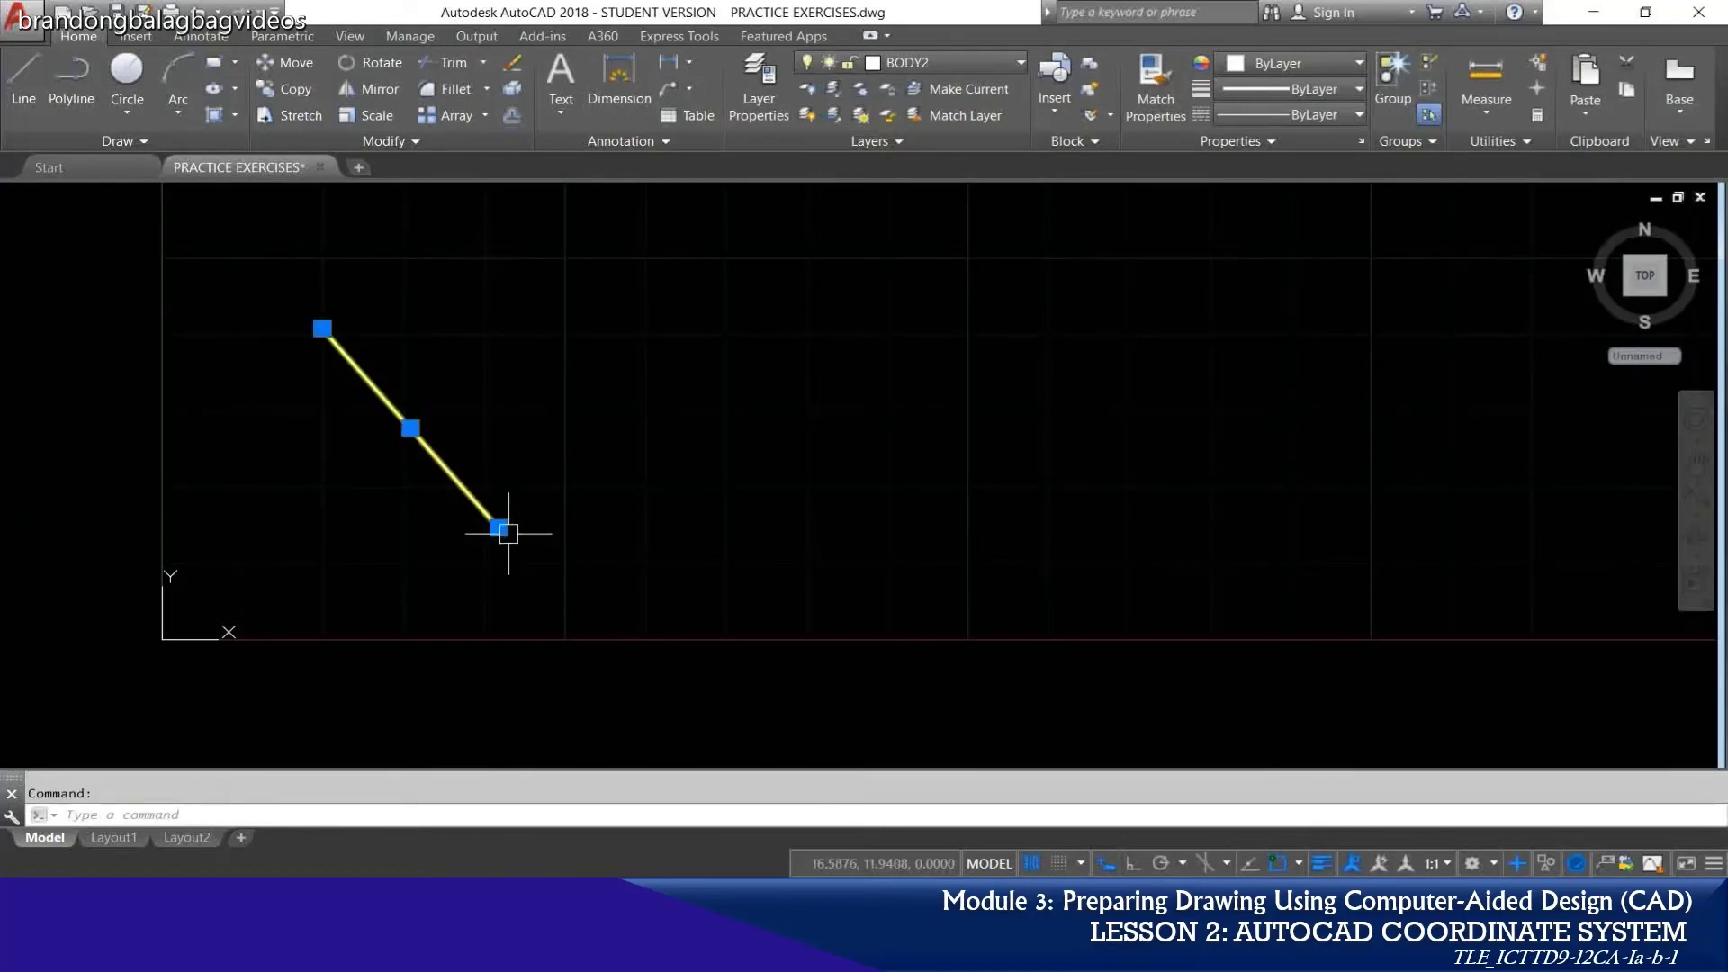
mouse_move(499, 528)
key("Escape")
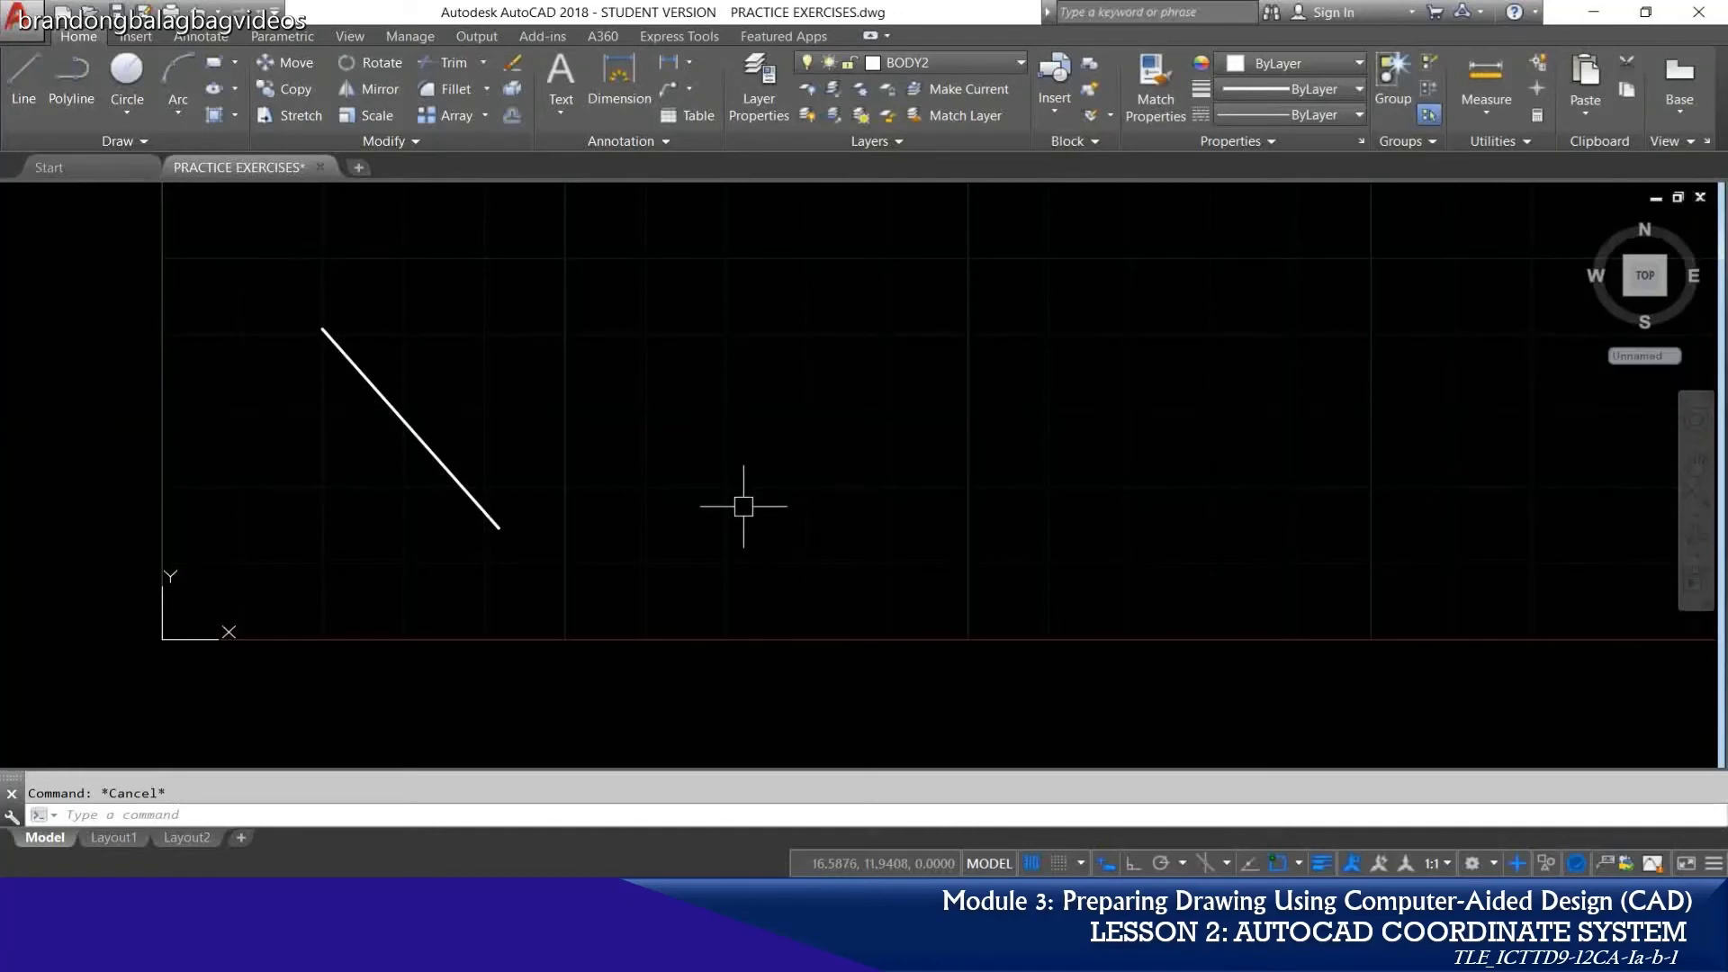
Step: Draw a line from about 32.4,6.3 toward the upper left at about 132° with a length of 20, and check its length
type("L")
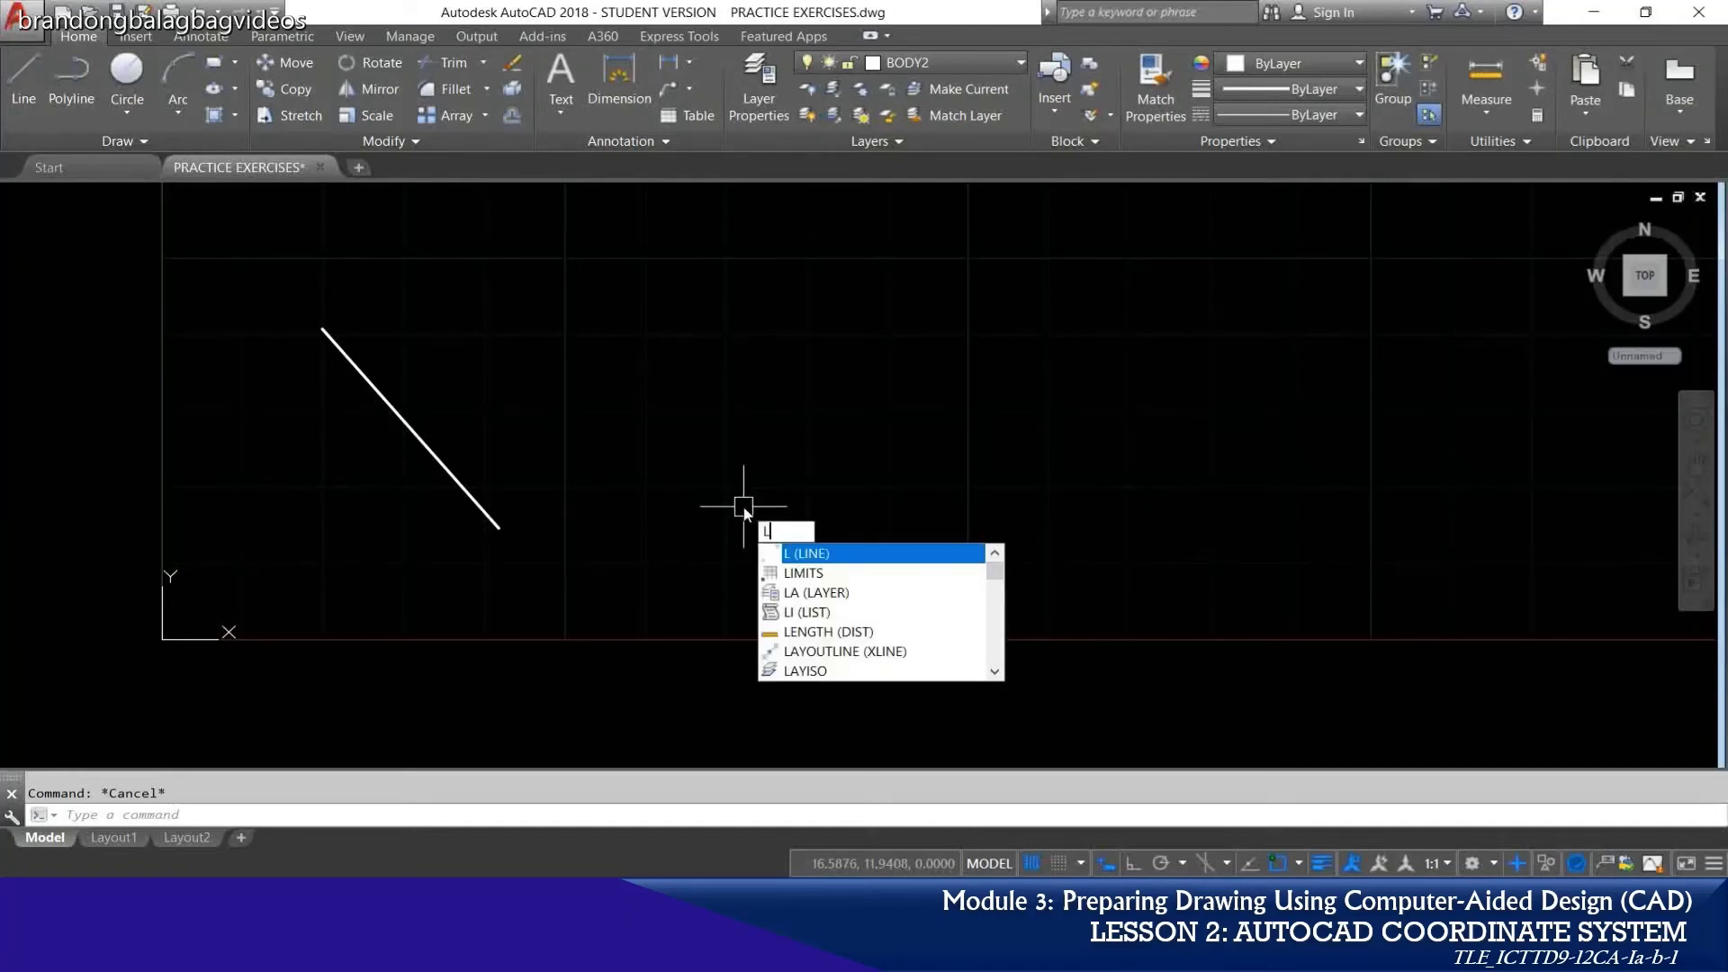
key("Return")
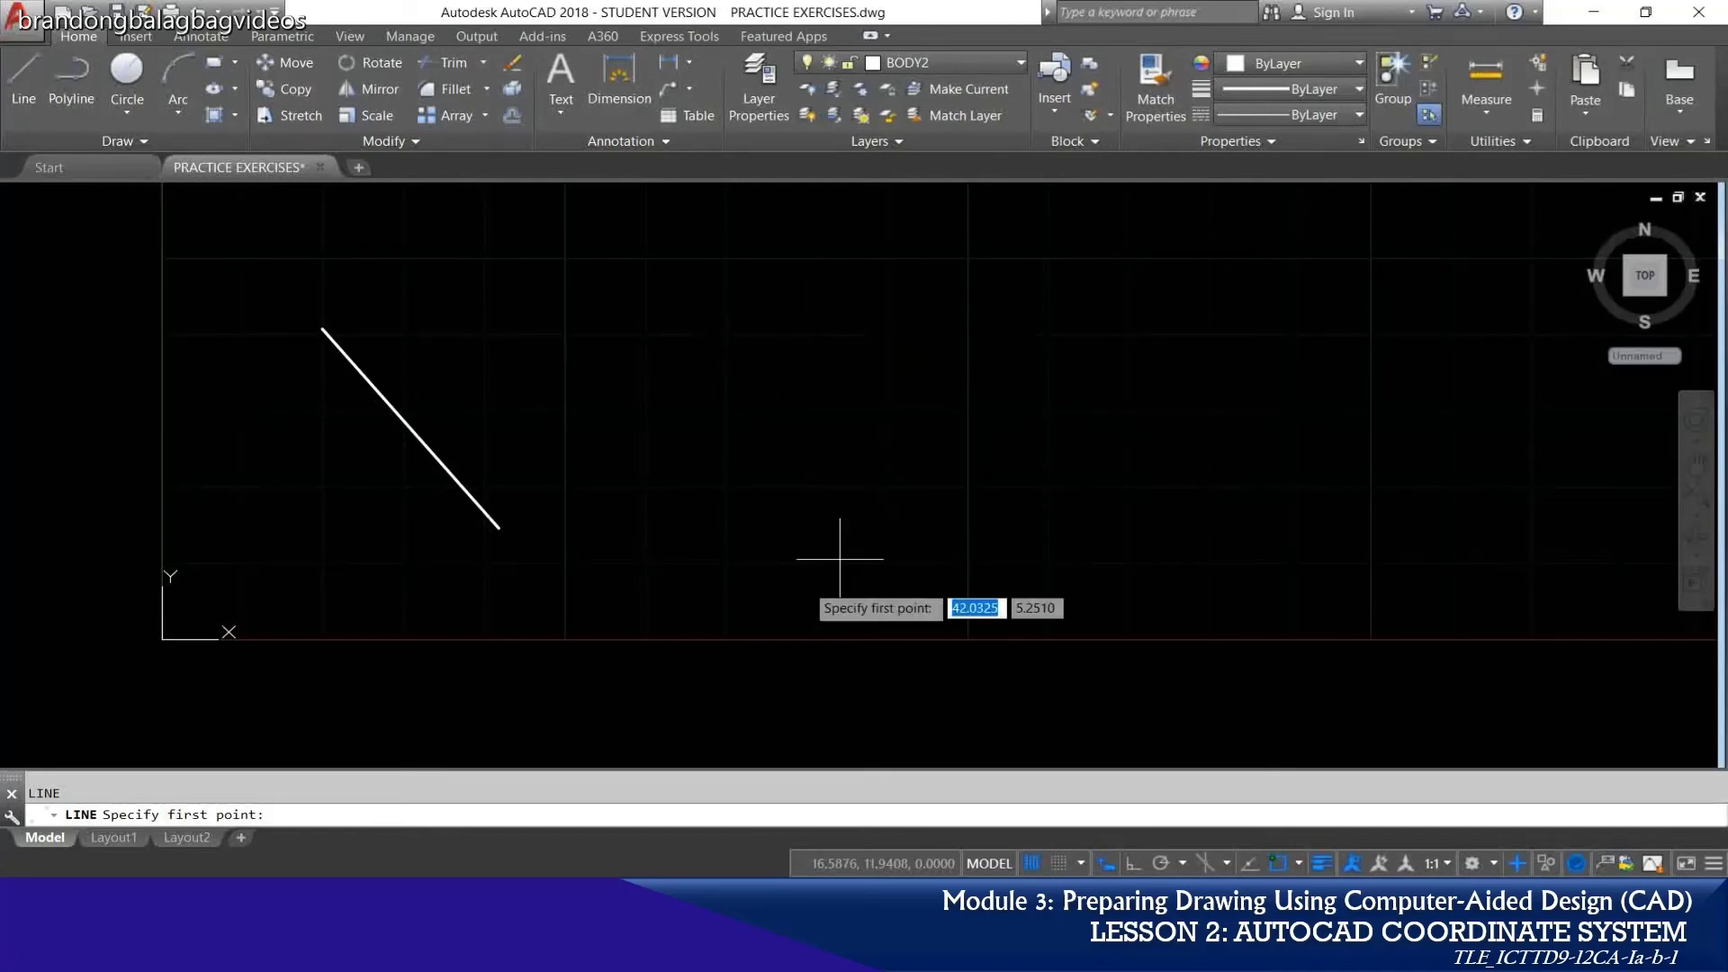
left_click(684, 543)
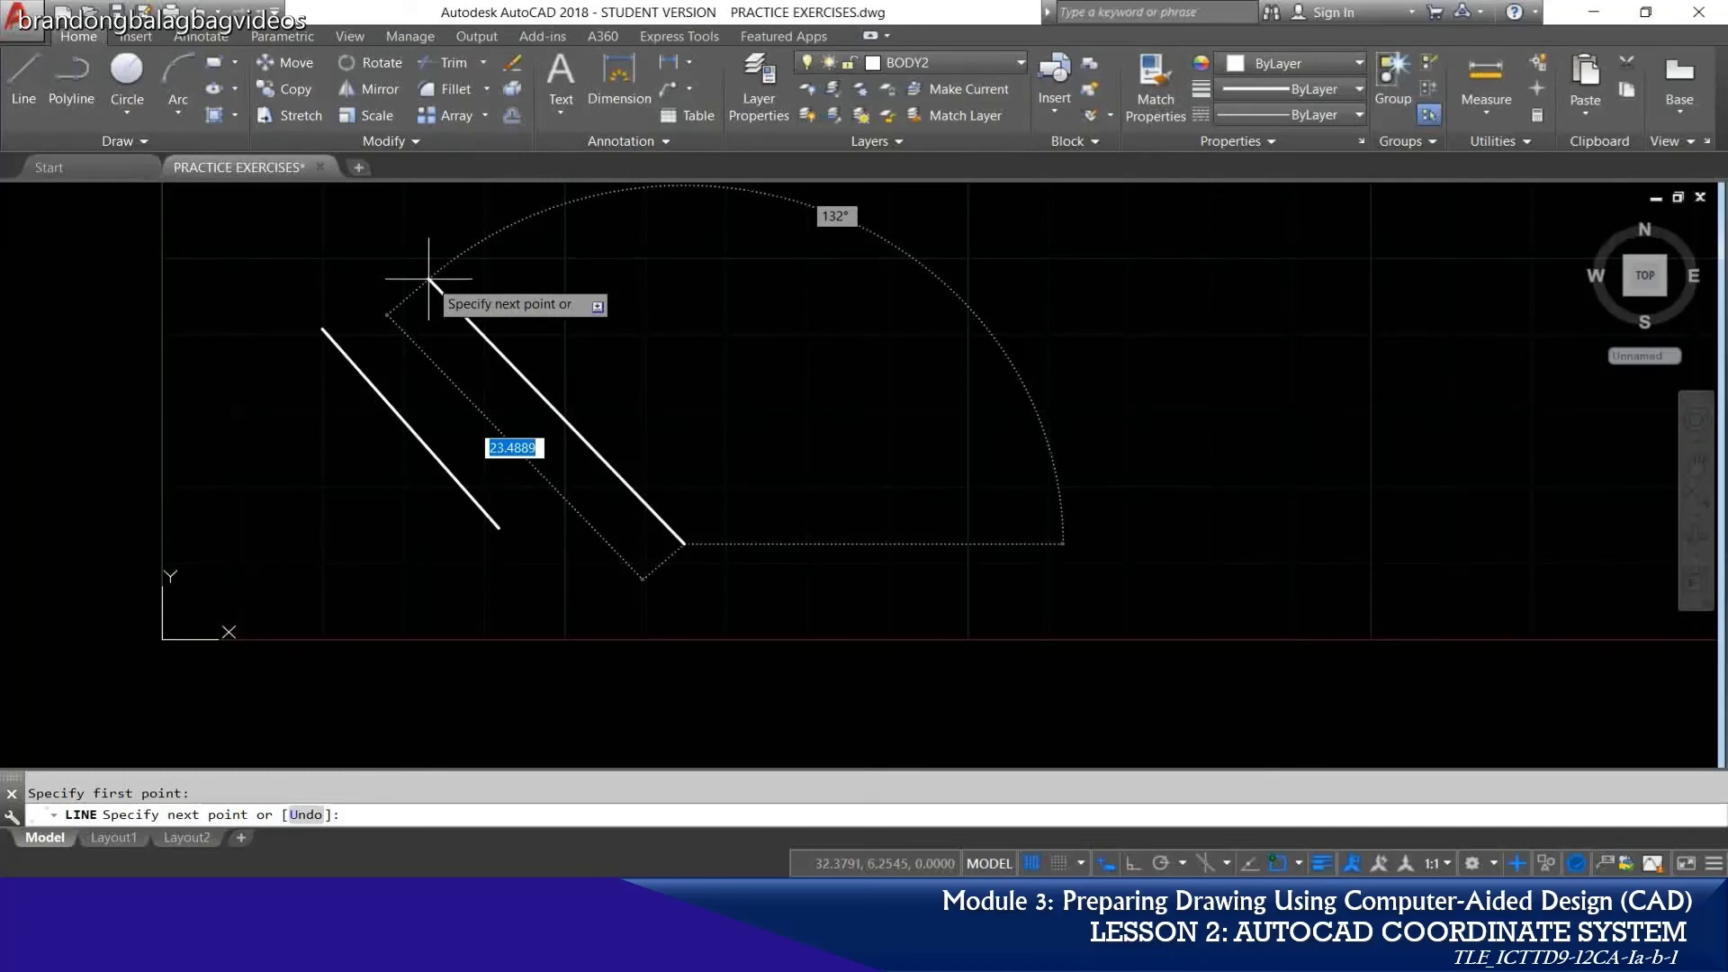
type("20")
key("Return")
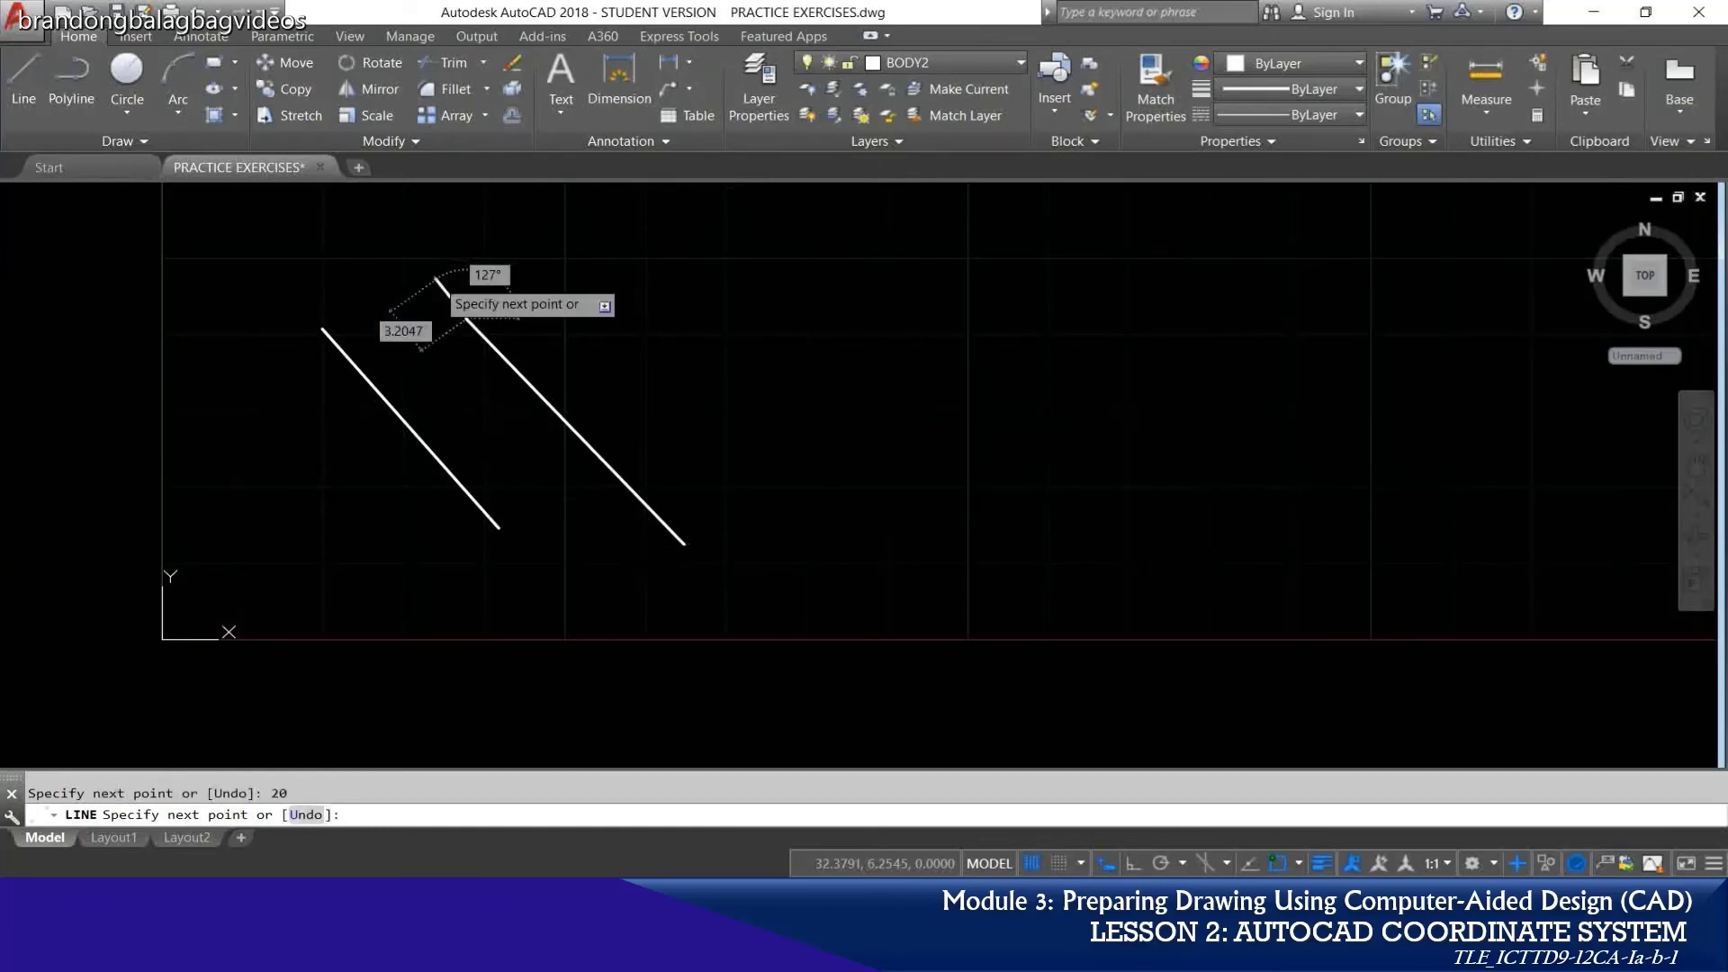
key("Escape")
left_click(630, 481)
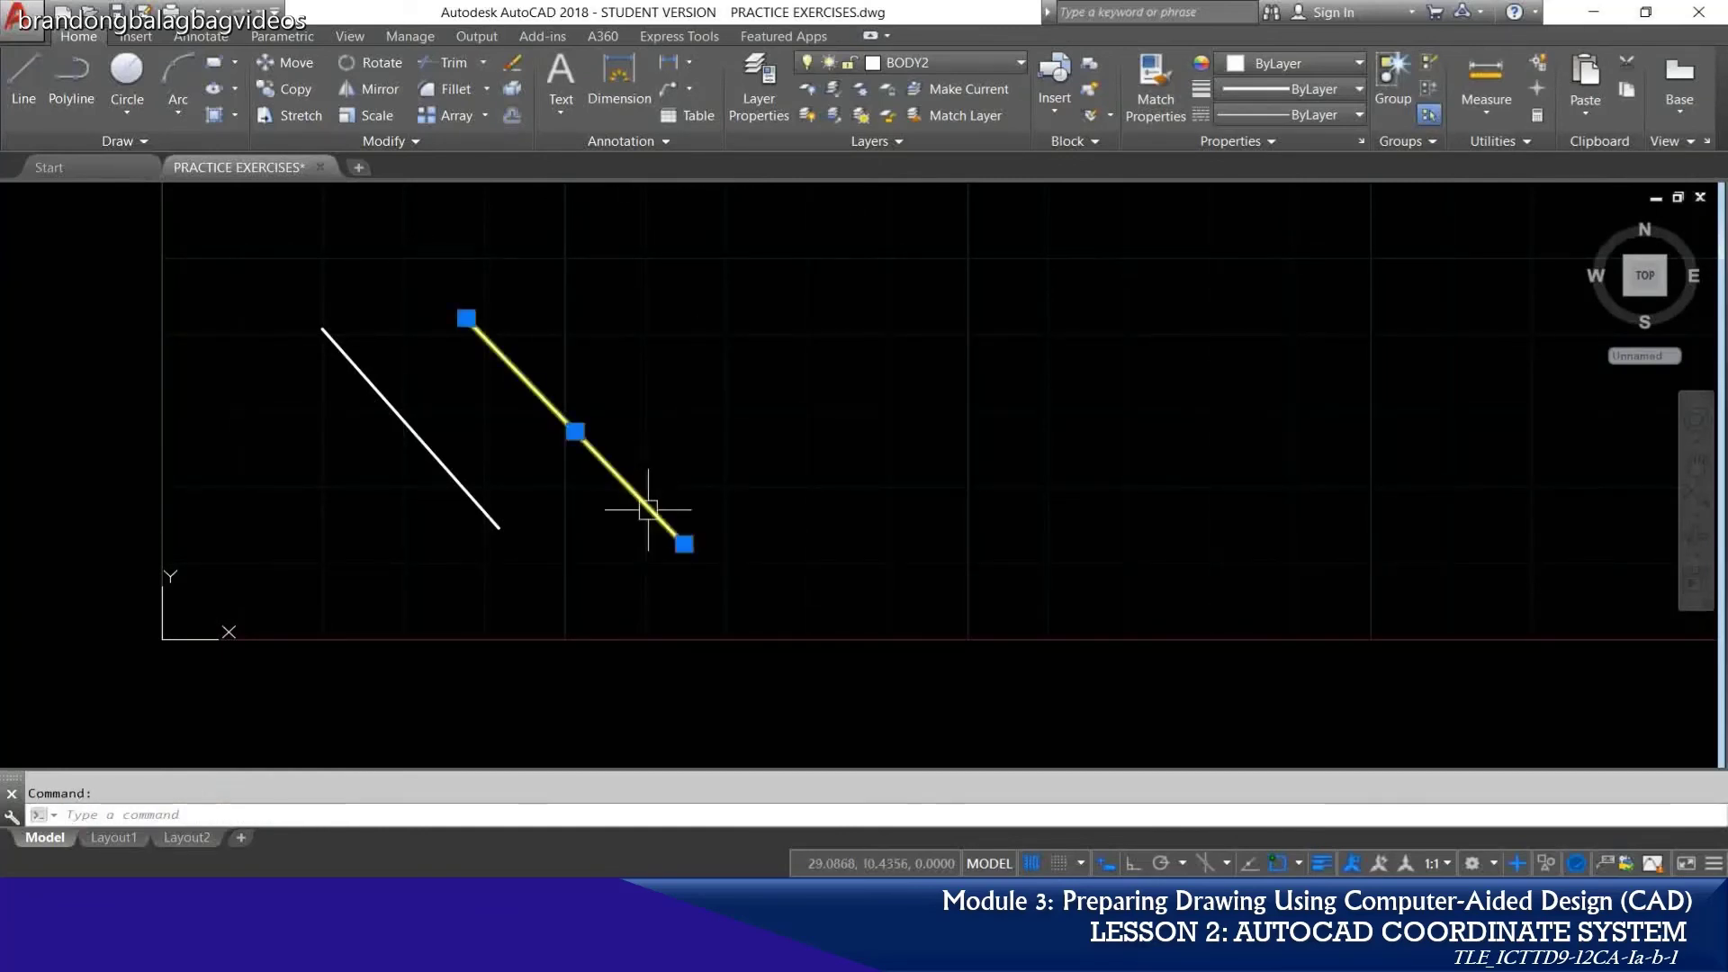
mouse_move(683, 543)
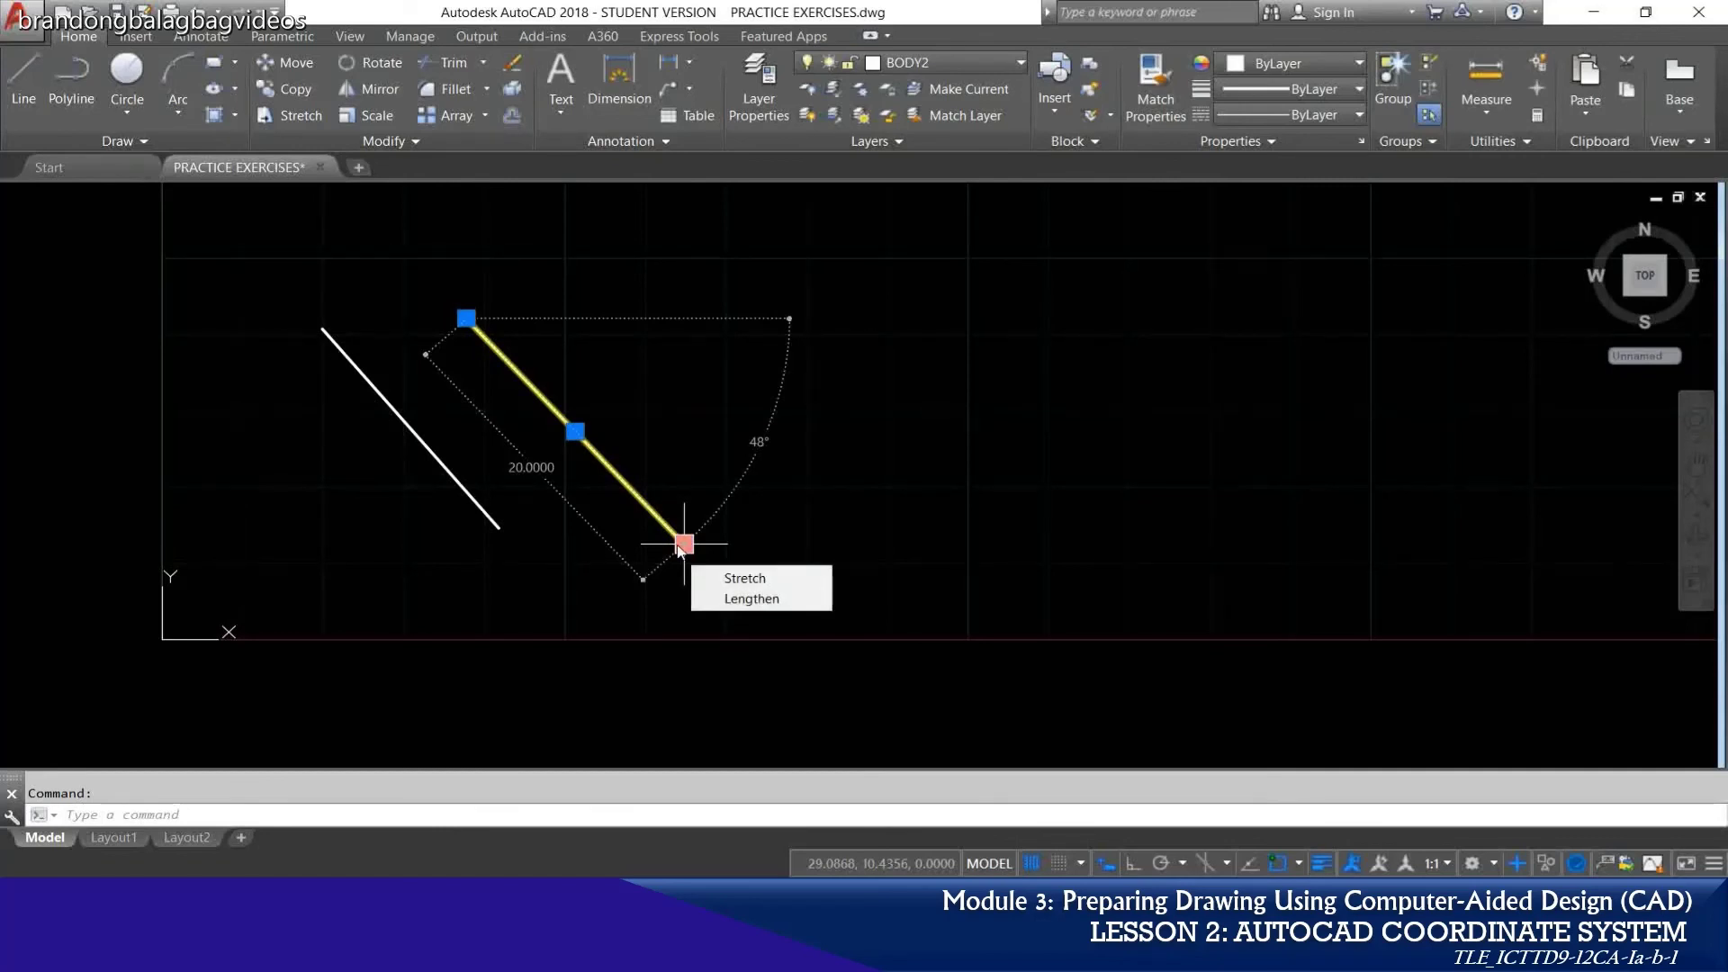
key("Escape")
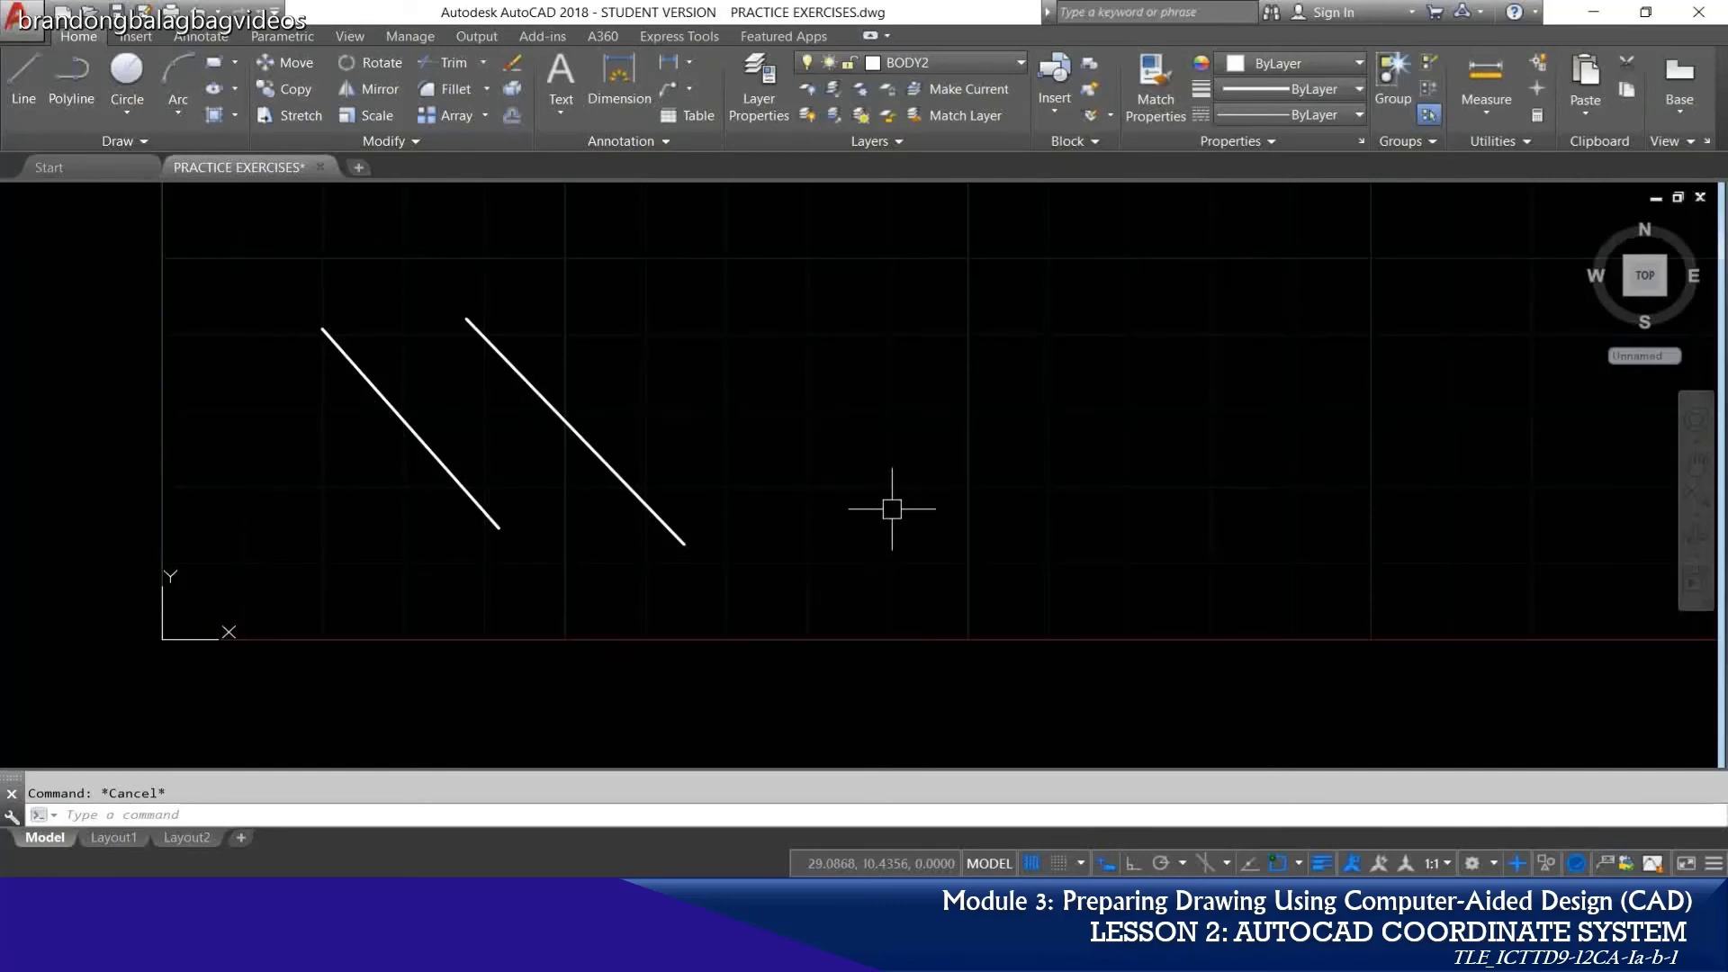
Step: Draw a line from about 41.4,19.0 down to the right with length 20 and angle 45°, and check both dimensions
type("l")
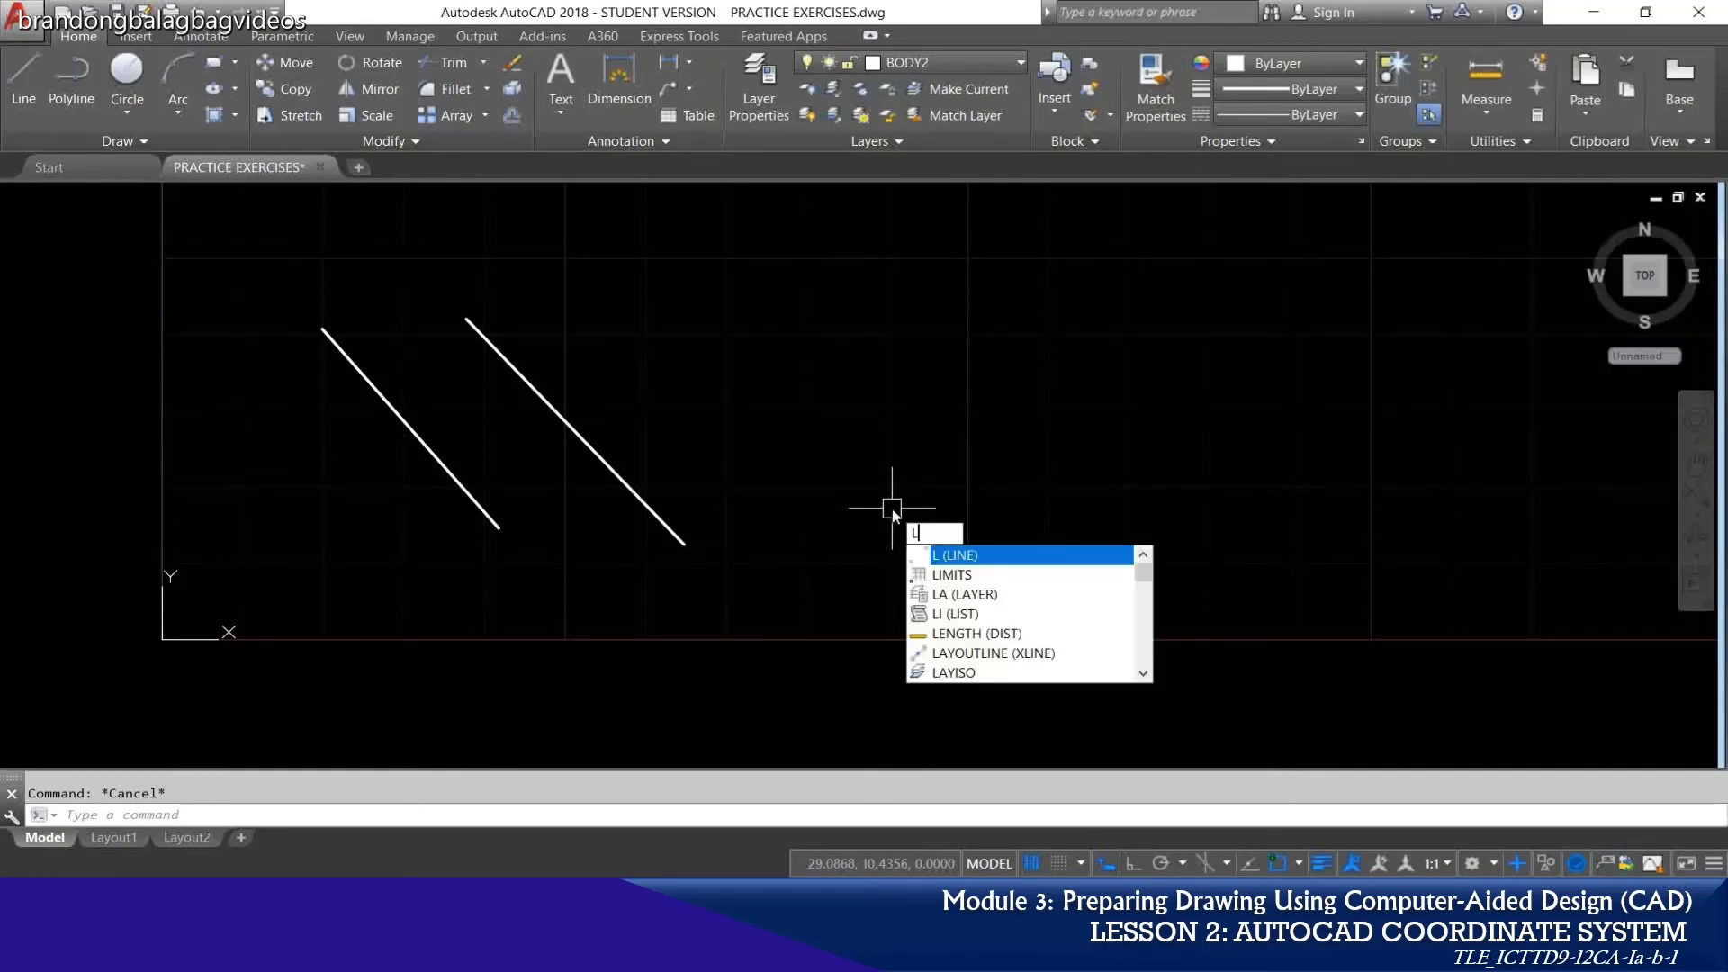
key("Return")
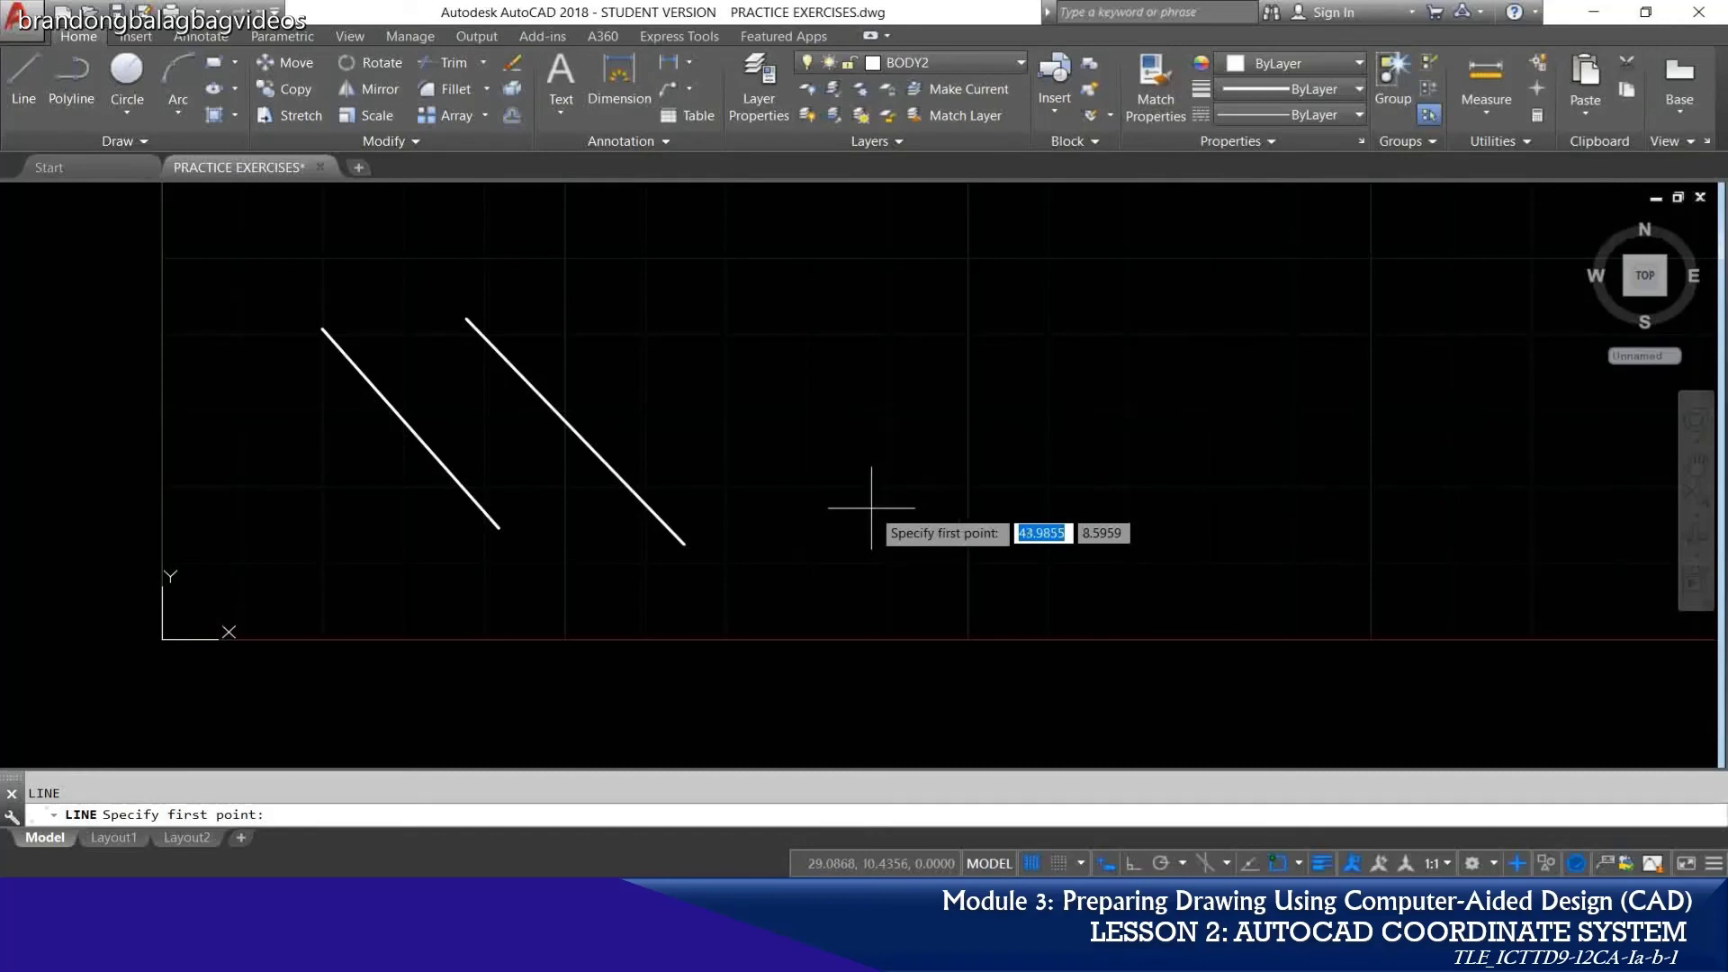
left_click(830, 350)
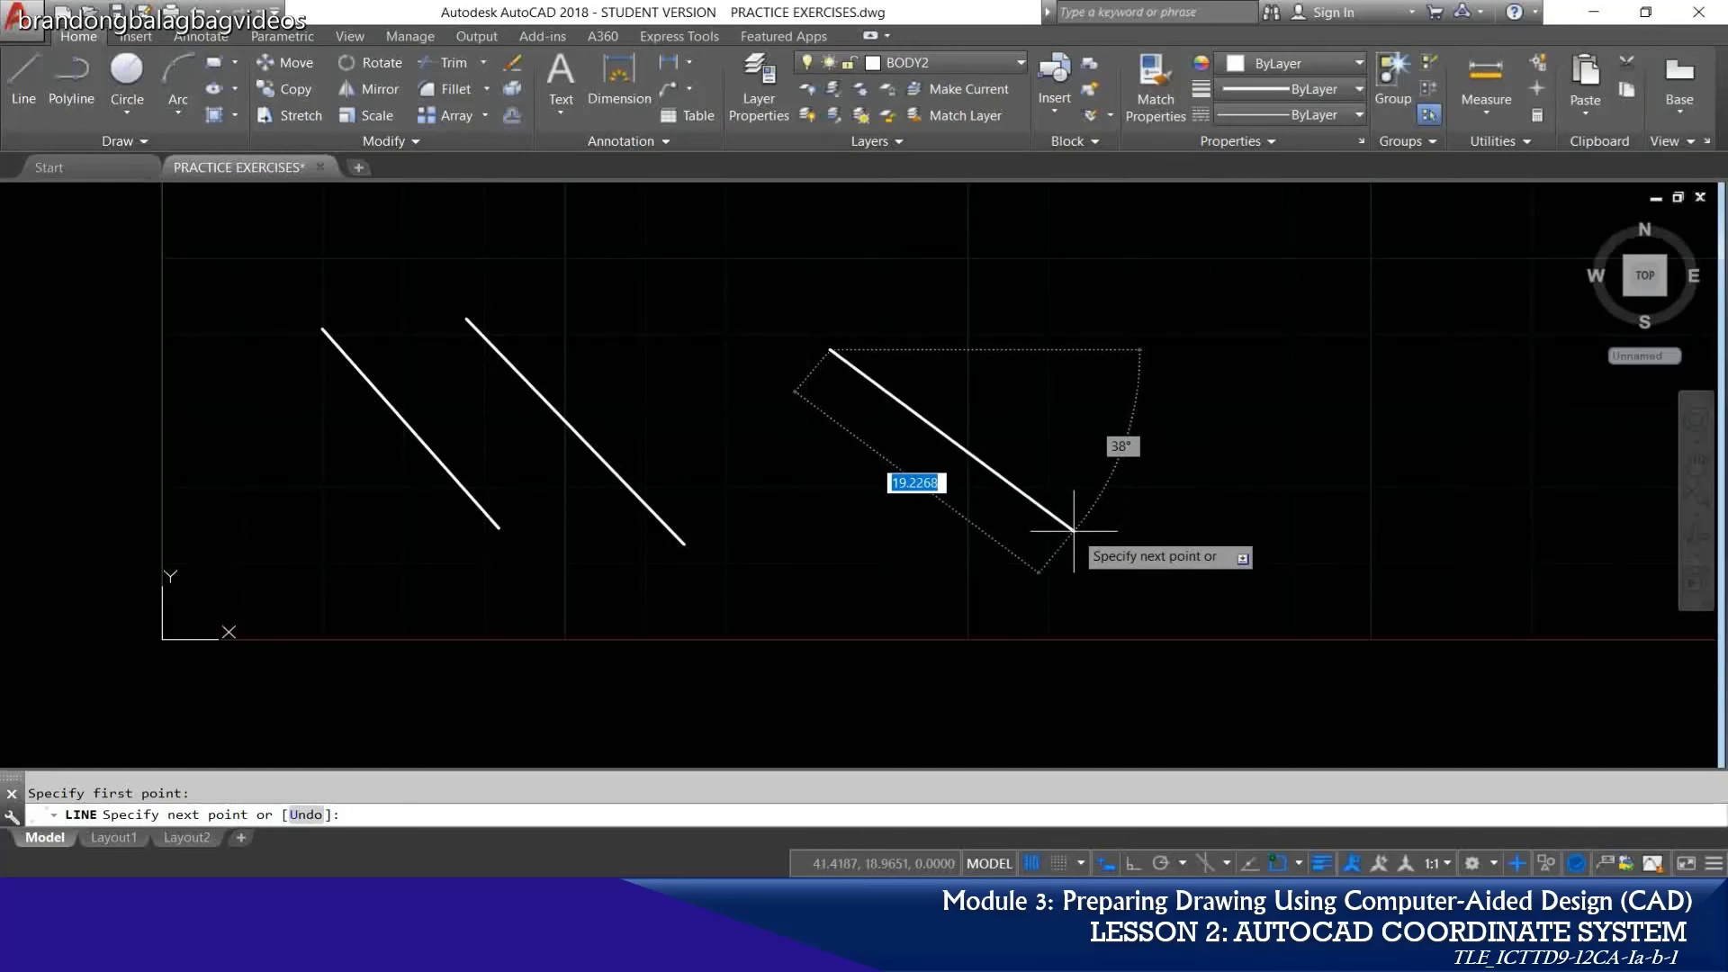
type("20")
key("Tab")
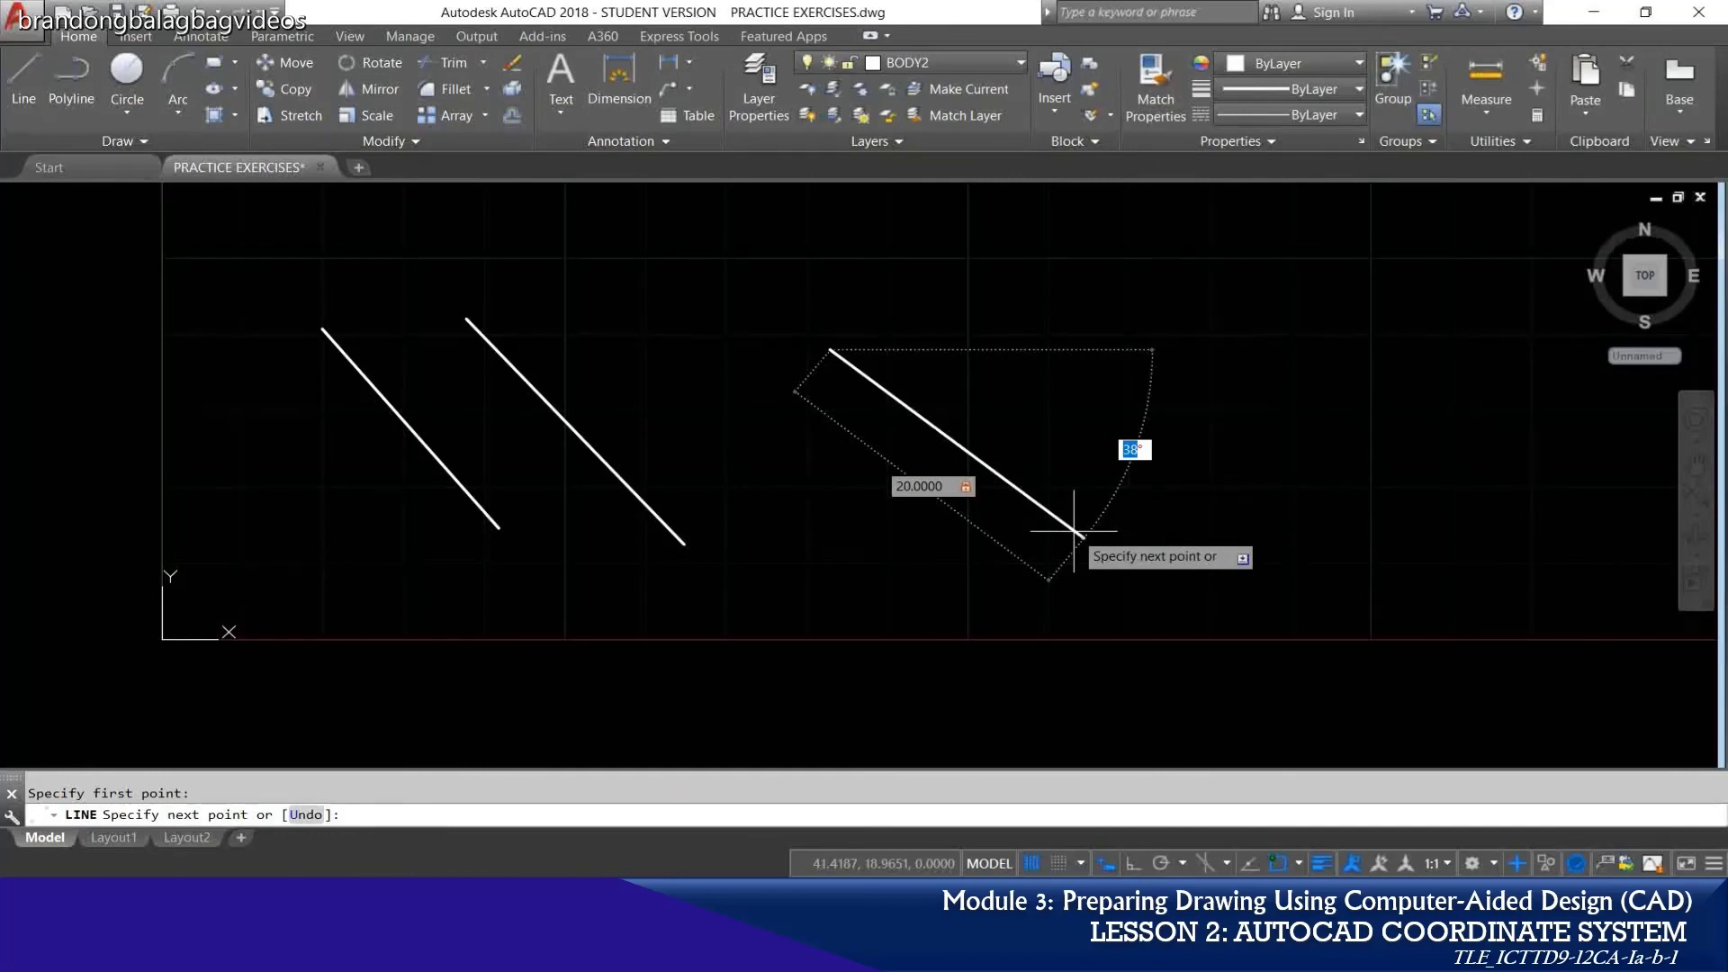
type("45")
key("Return")
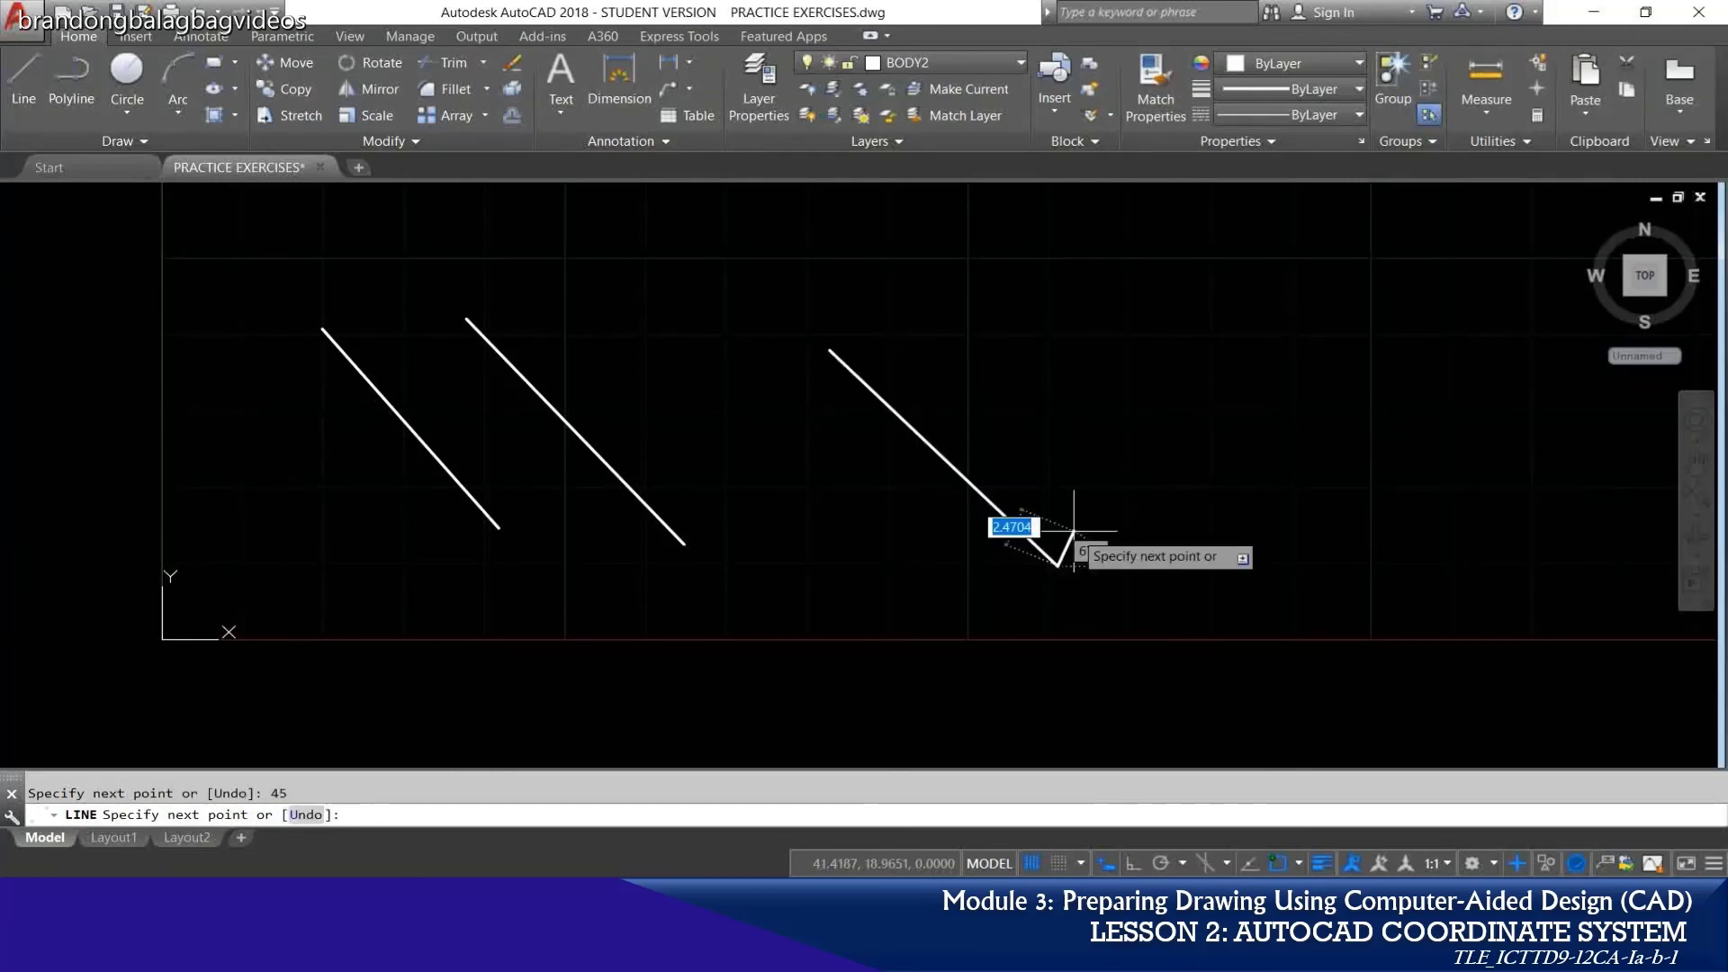
key("Return")
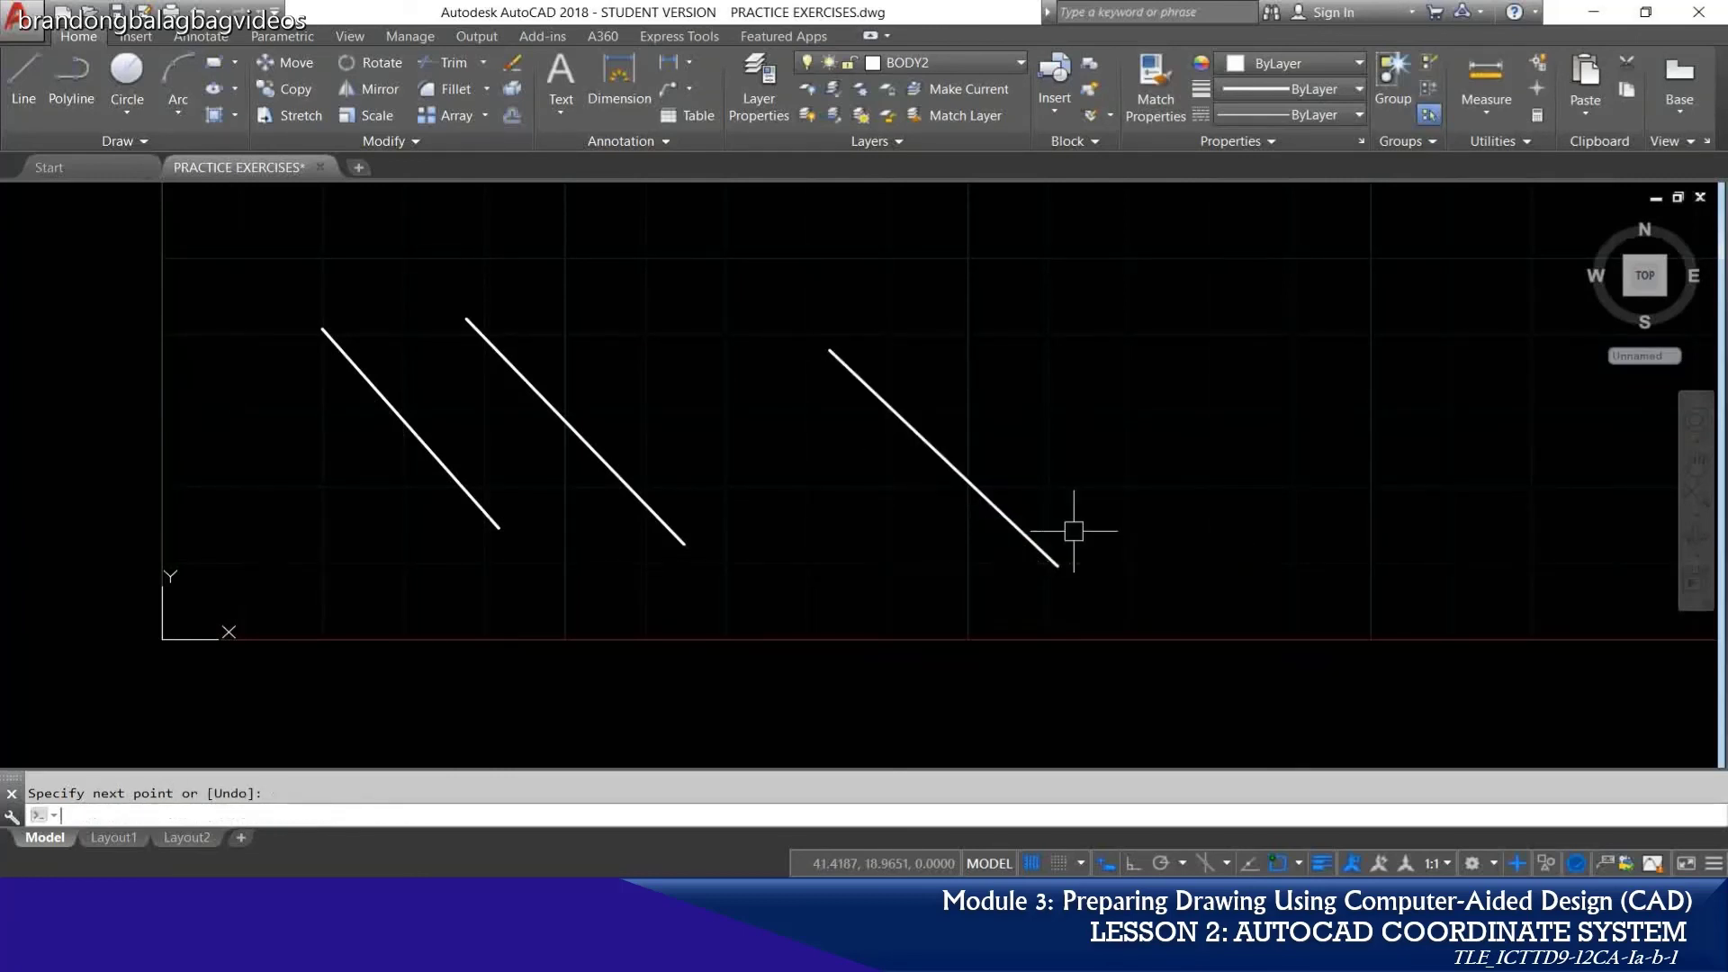
left_click(1030, 542)
mouse_move(1058, 566)
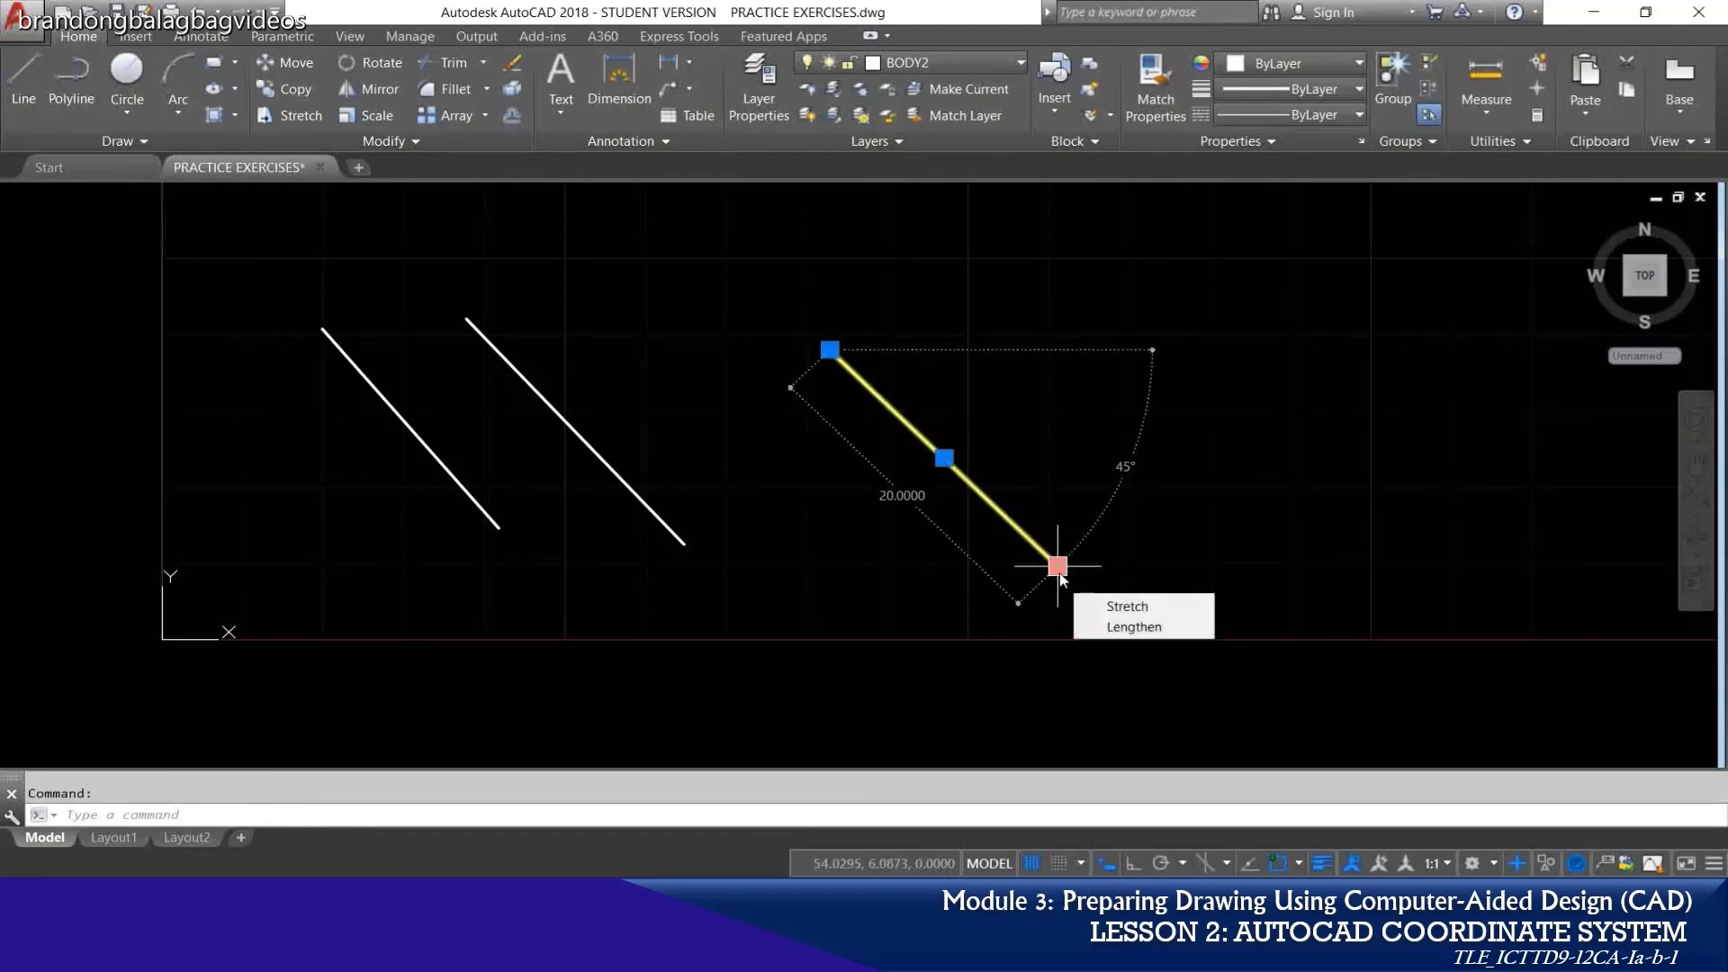